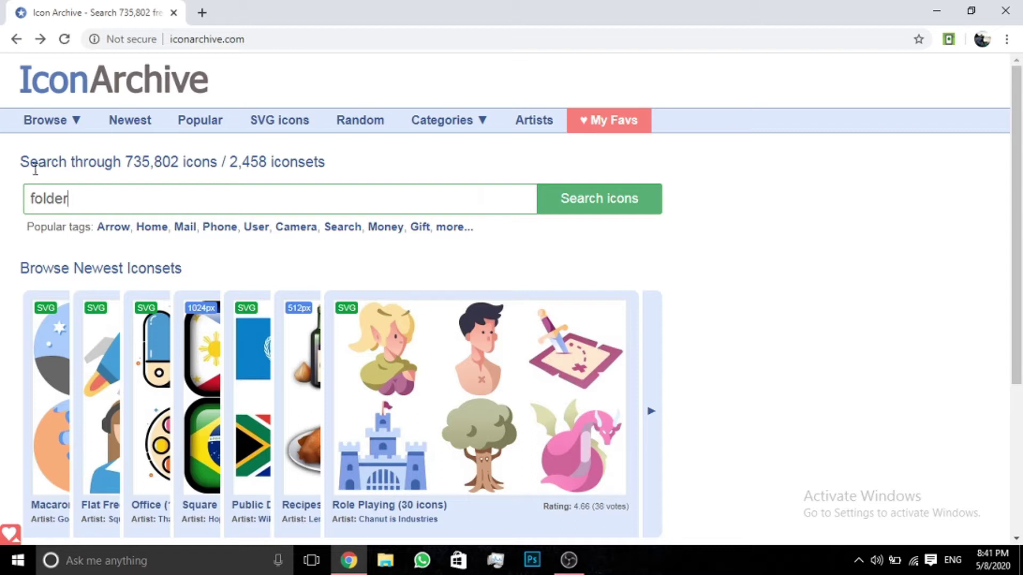
Step: Search the icon library for "folder" and open the red creature folder icon's page at its download formats and sizes
click(621, 201)
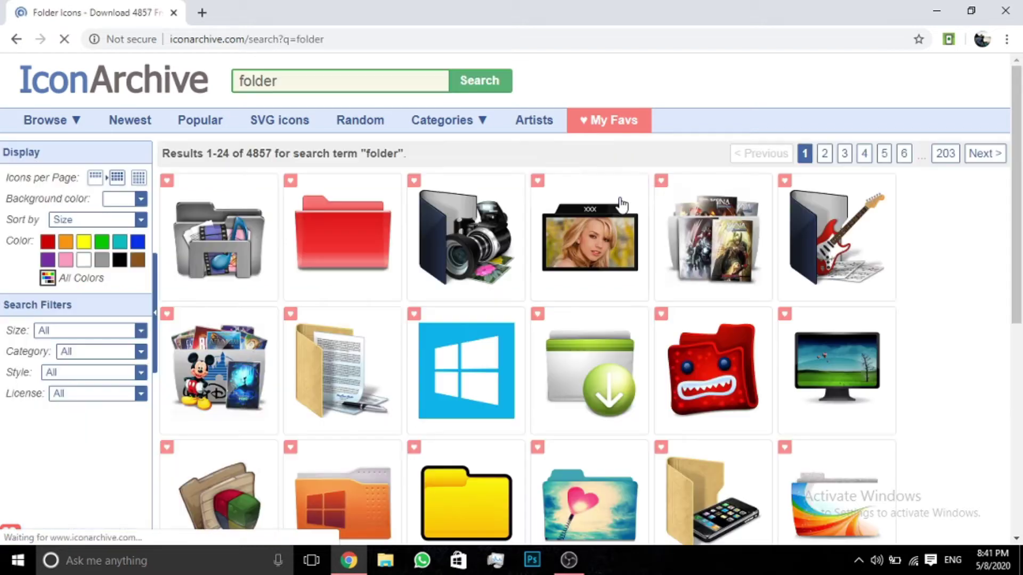
drag(1020, 159, 863, 145)
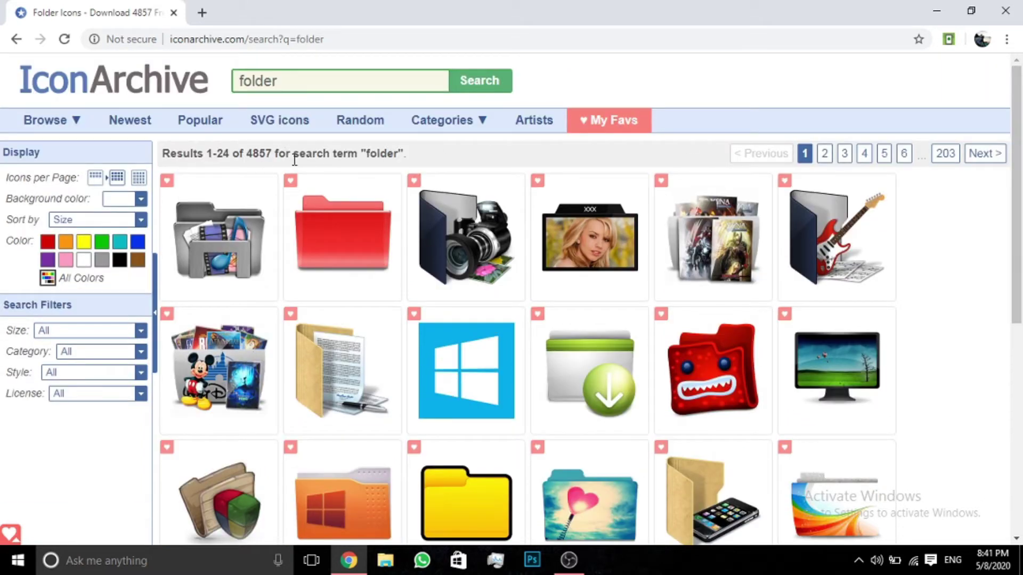
mouse_move(1019, 159)
mouse_down()
mouse_move(1020, 250)
mouse_move(1020, 179)
mouse_up()
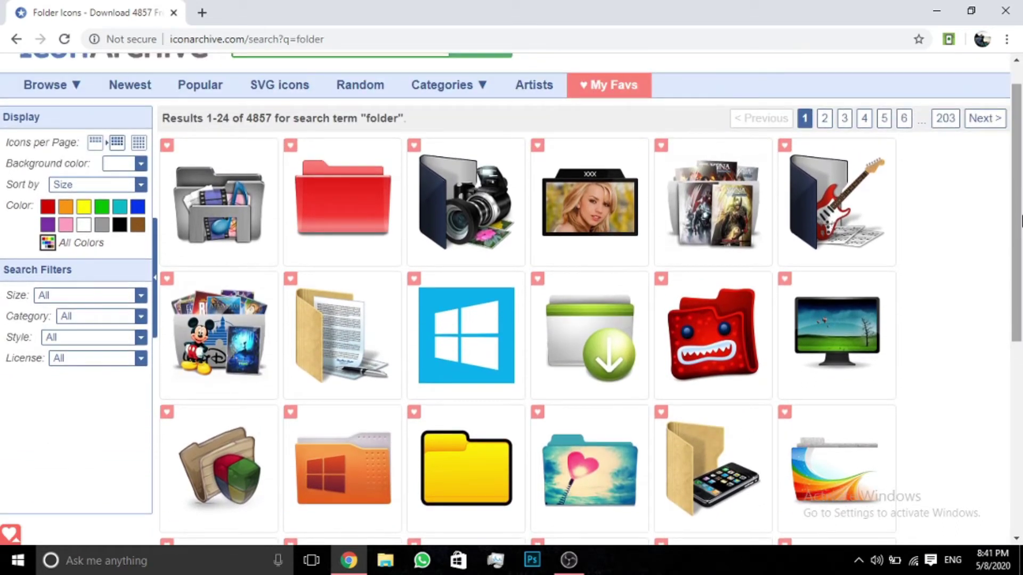
drag(1018, 237, 1018, 291)
click(729, 226)
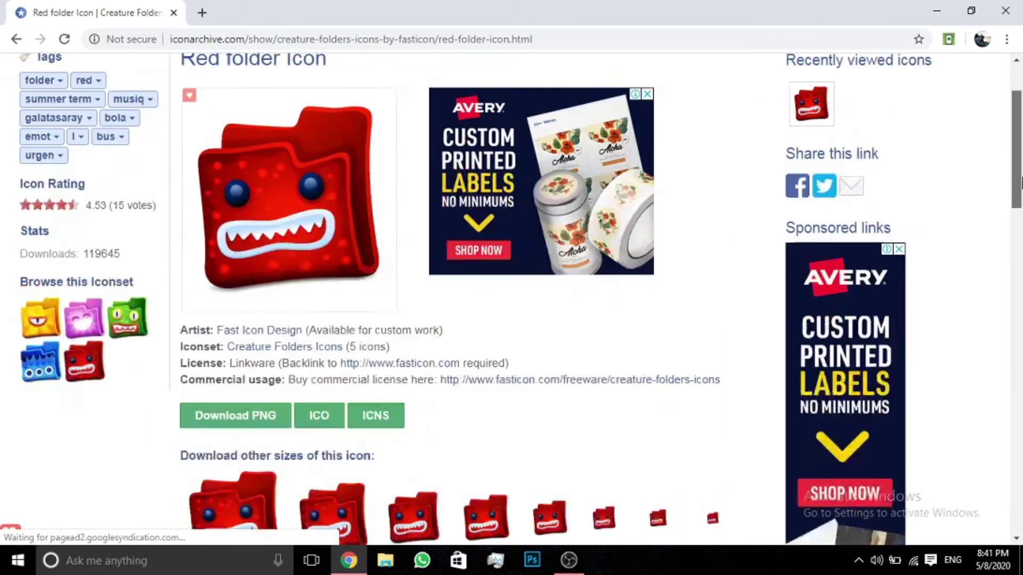
drag(1018, 128, 1020, 215)
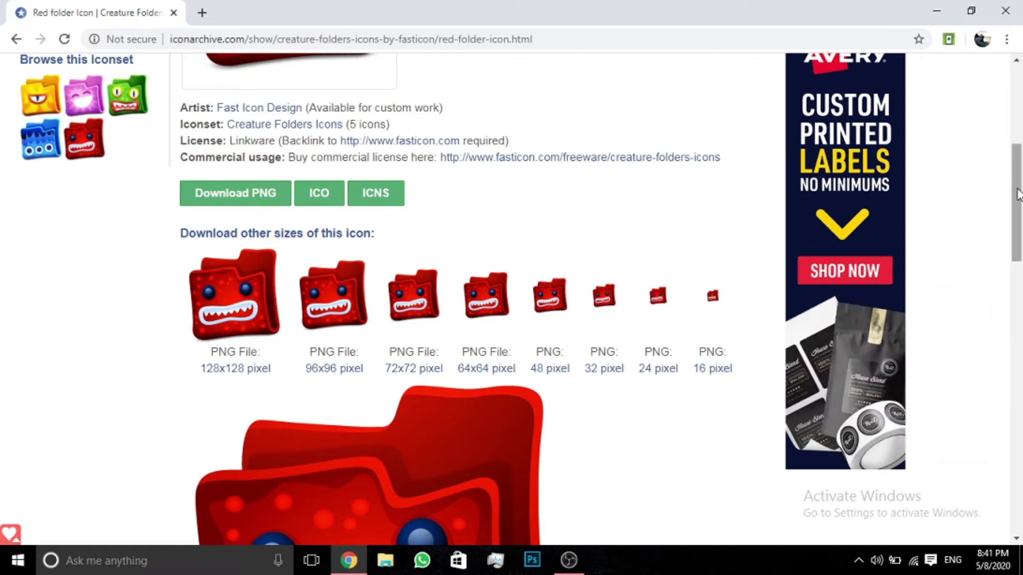
drag(1018, 193, 1019, 208)
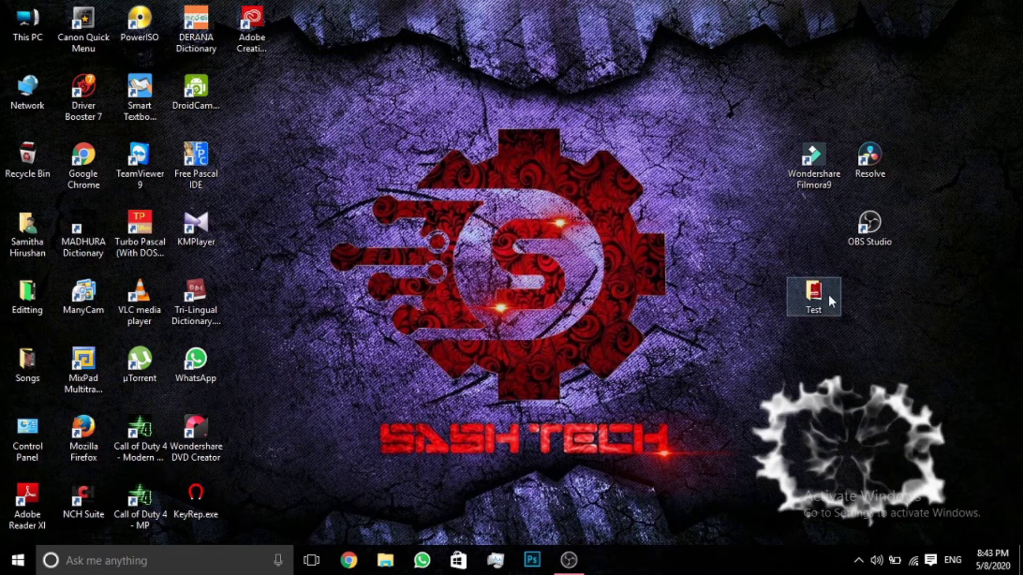
Step: Open the Test folder on the desktop to check the icon file inside, and close it
double_click(828, 296)
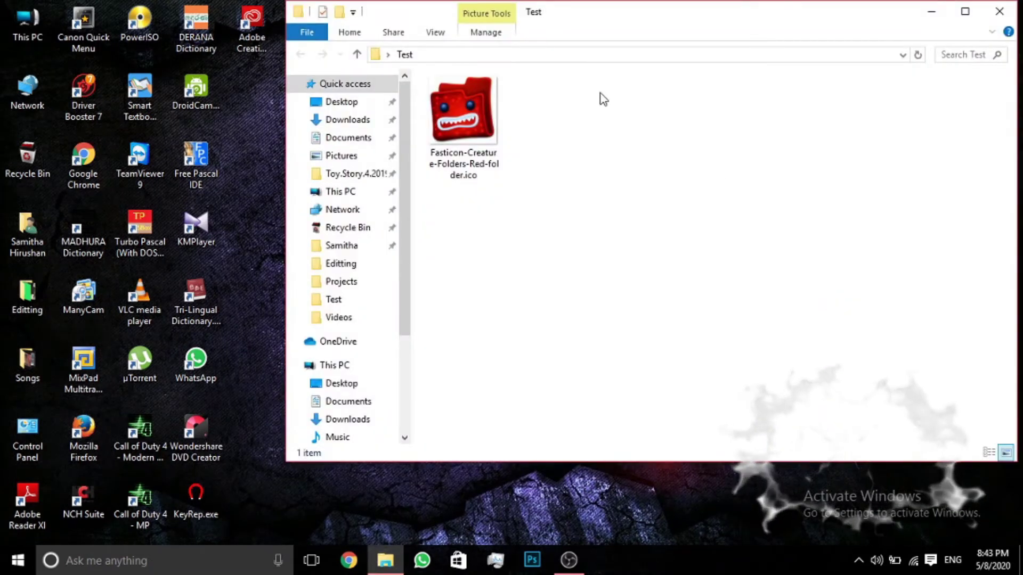
drag(681, 22, 663, 65)
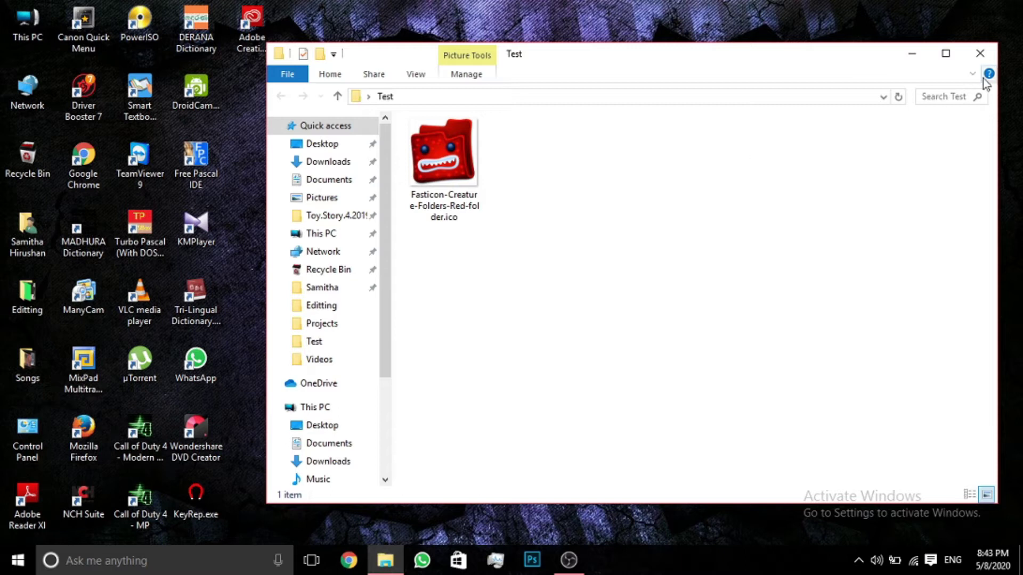
click(980, 52)
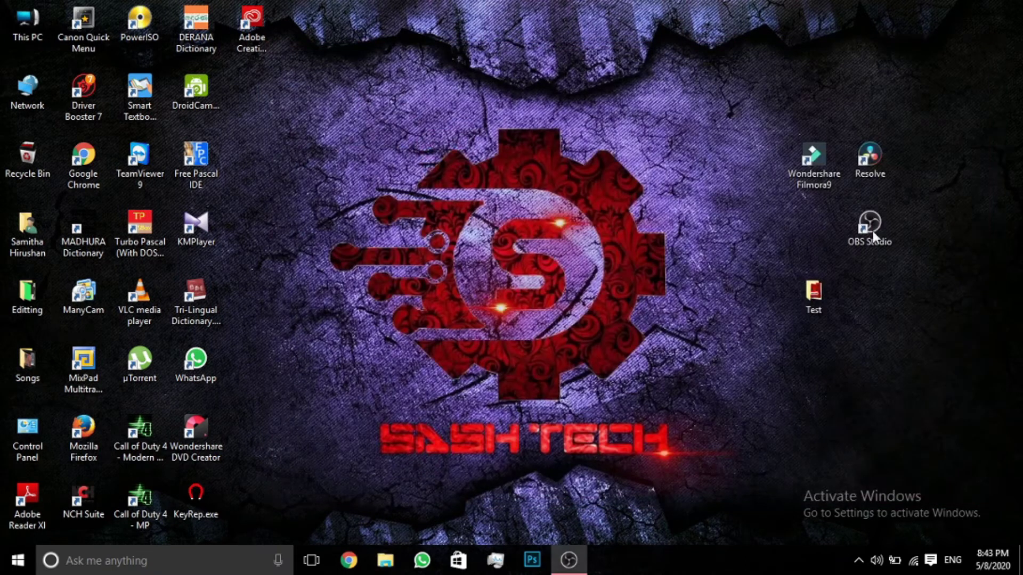
Step: Open the Test folder's properties and bring up the icon selection for customizing the folder
right_click(823, 287)
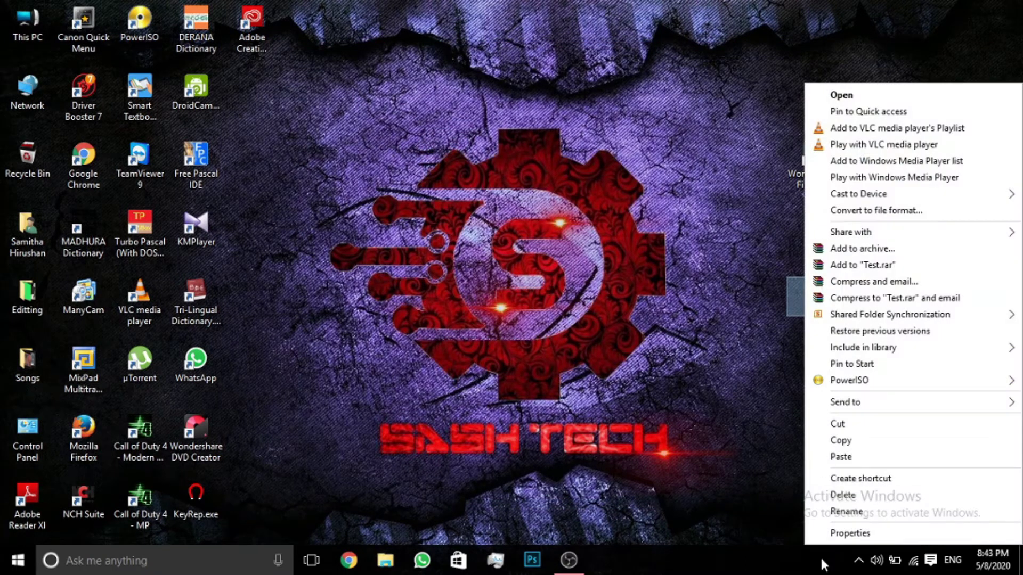
click(851, 533)
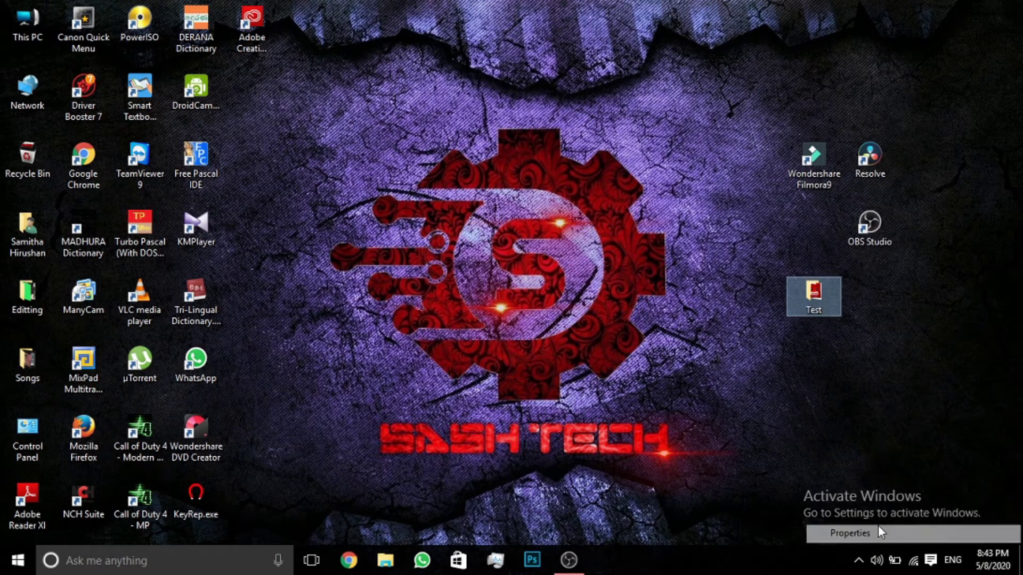
drag(871, 187, 589, 119)
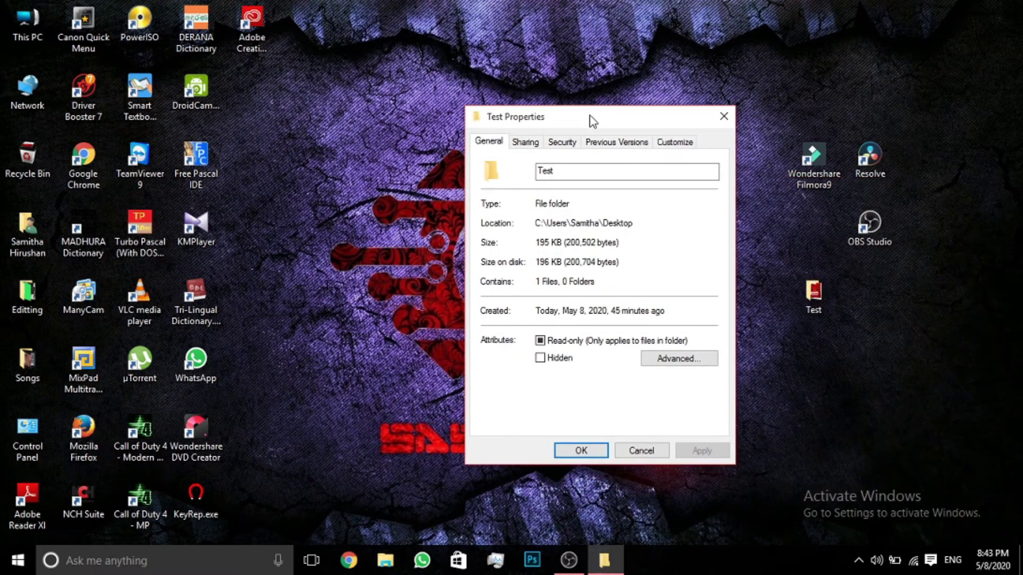
click(687, 142)
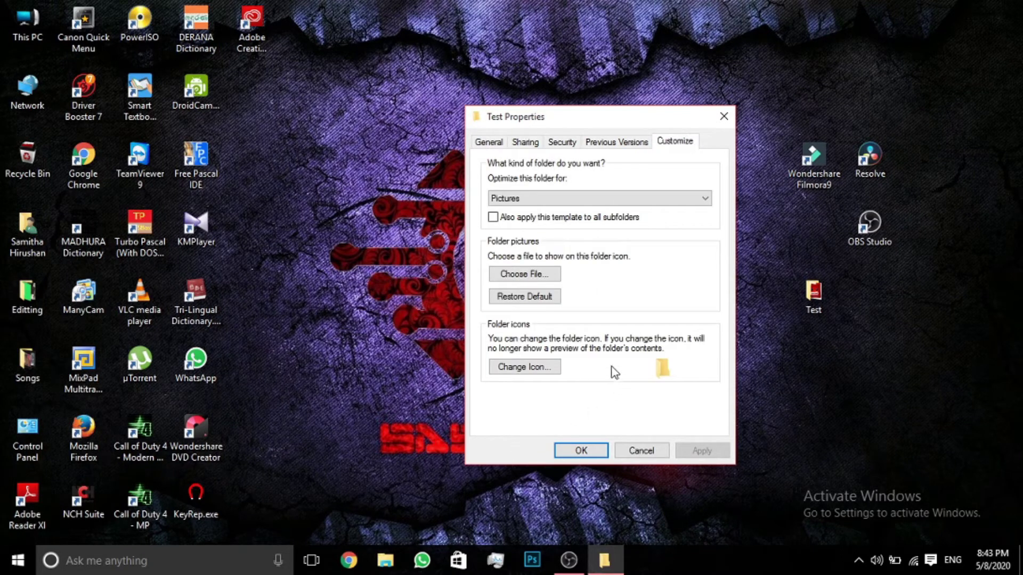
click(523, 368)
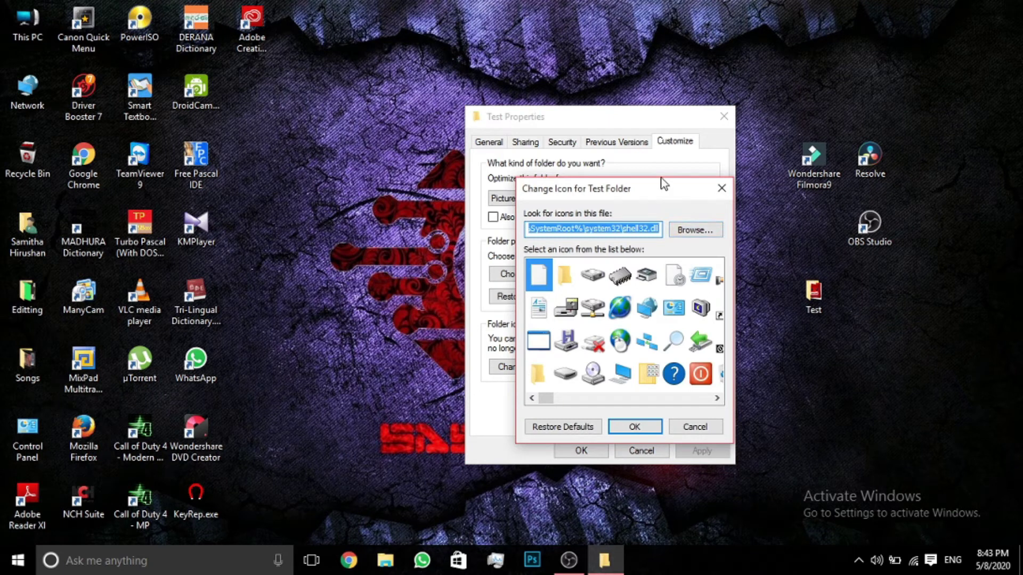
drag(662, 184, 630, 157)
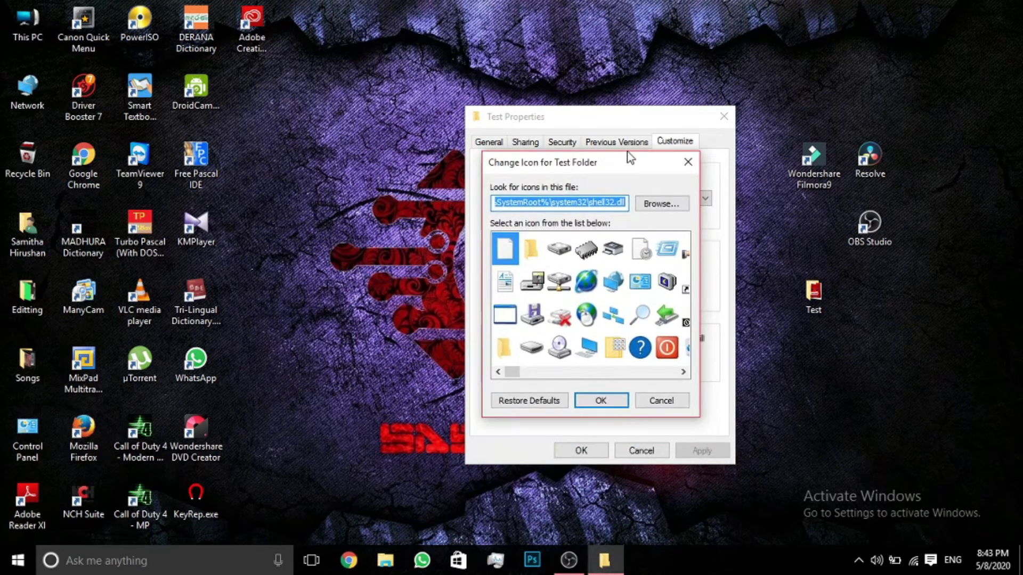
Step: Browse to the Test folder on the Desktop and choose Fasticon-Creature-Folders-Red-folder.ico as the icon source
click(668, 204)
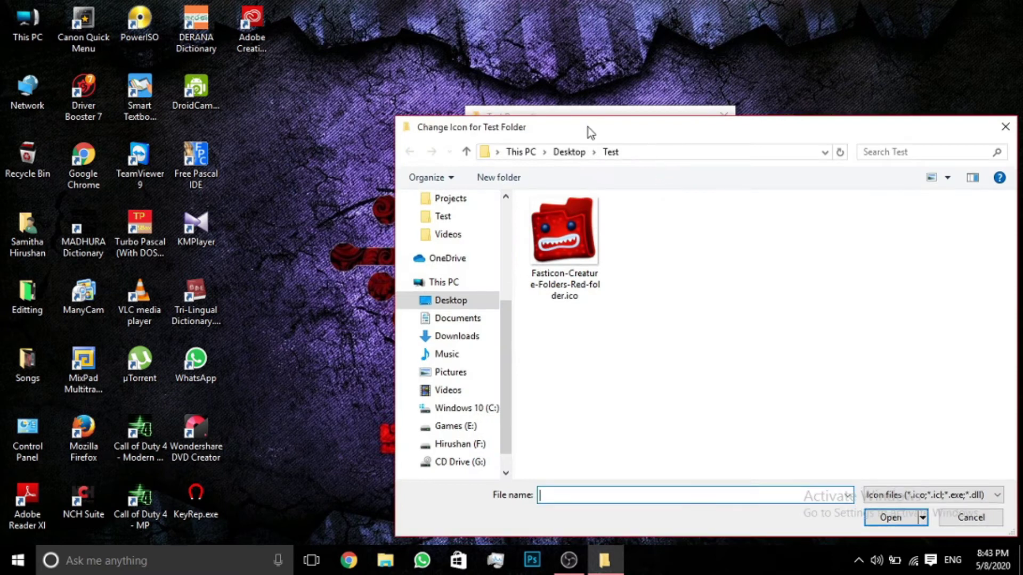
drag(570, 128, 515, 103)
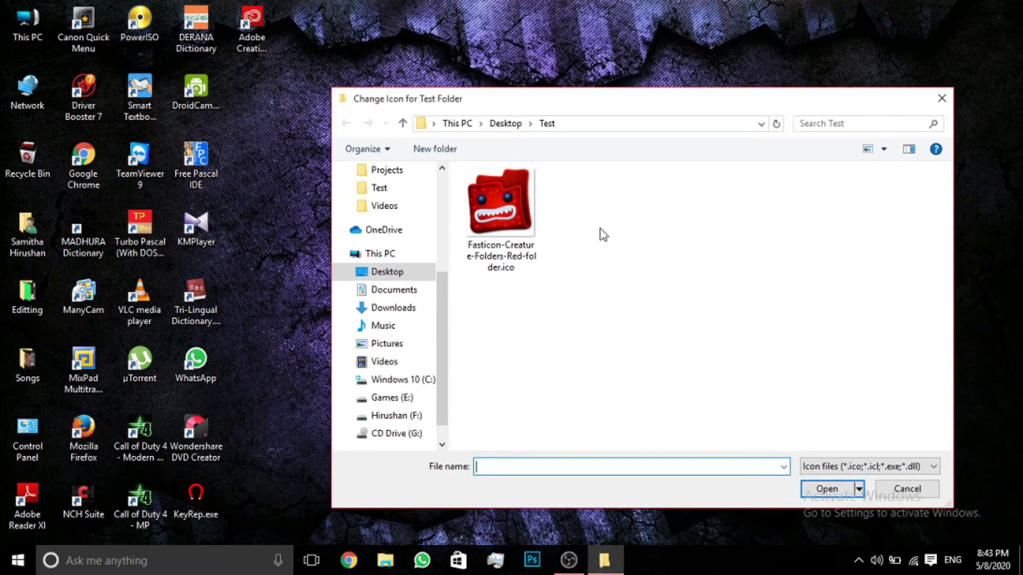
drag(643, 97, 570, 72)
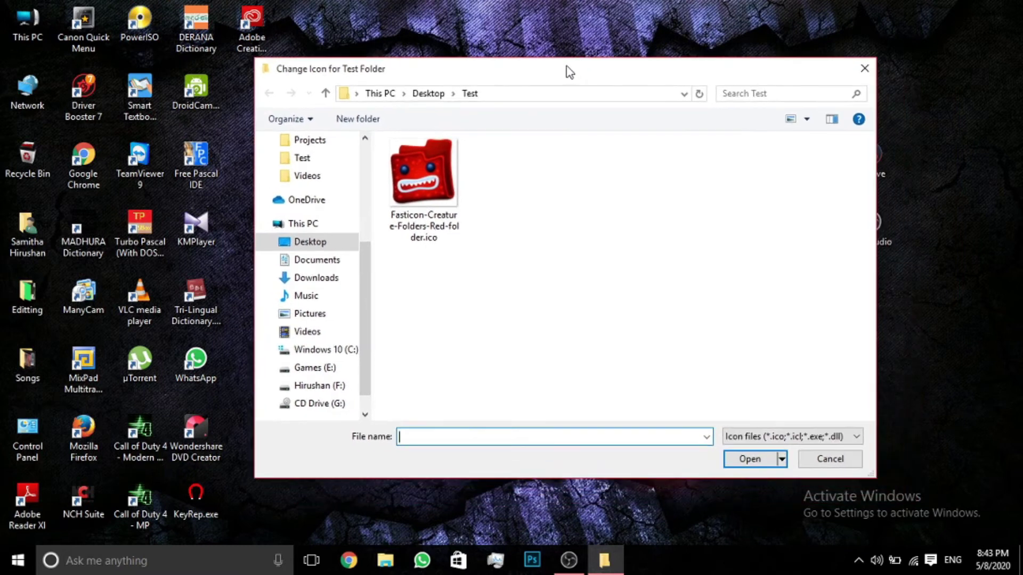
click(302, 281)
click(326, 248)
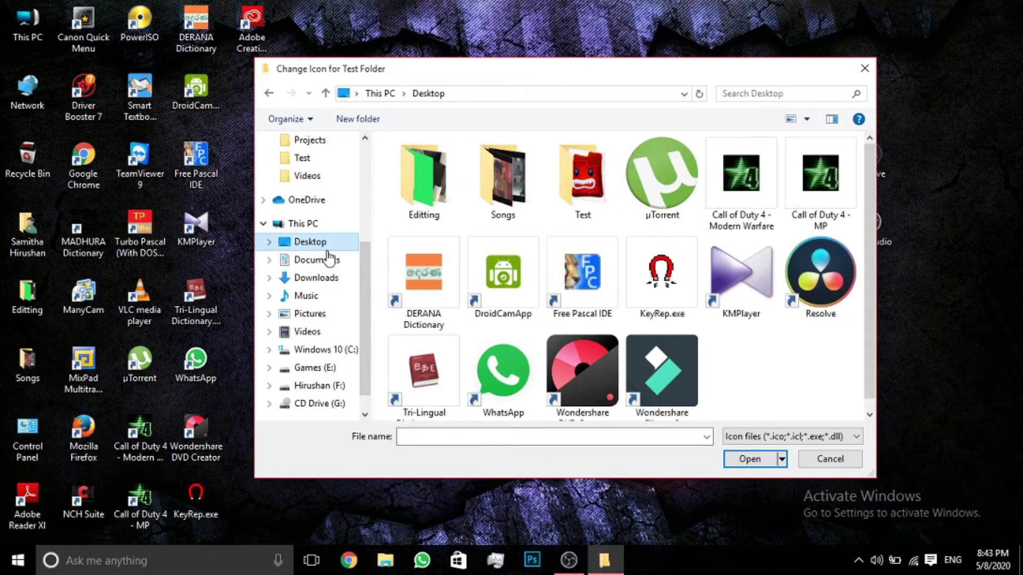
click(583, 186)
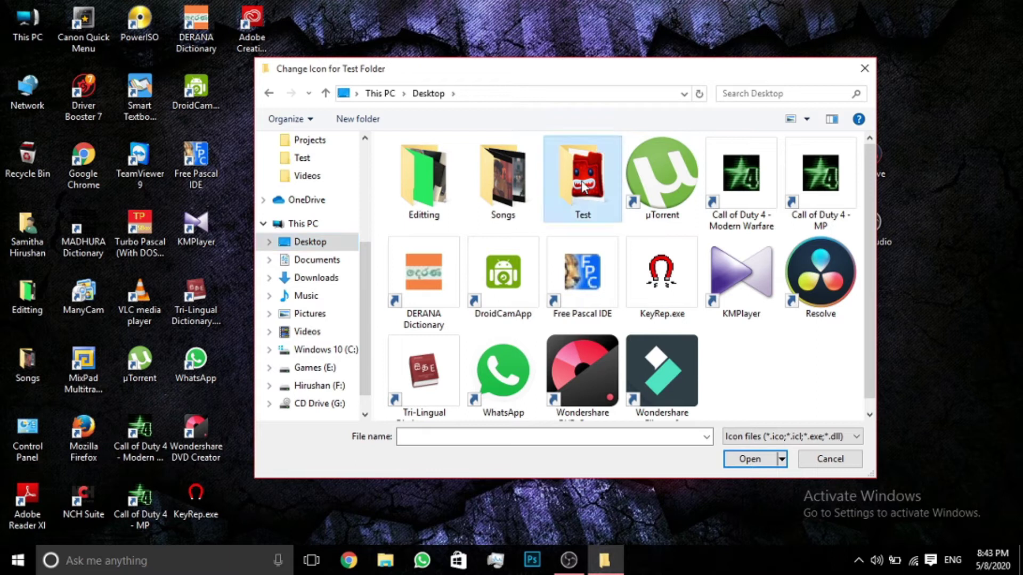
double_click(583, 185)
click(458, 216)
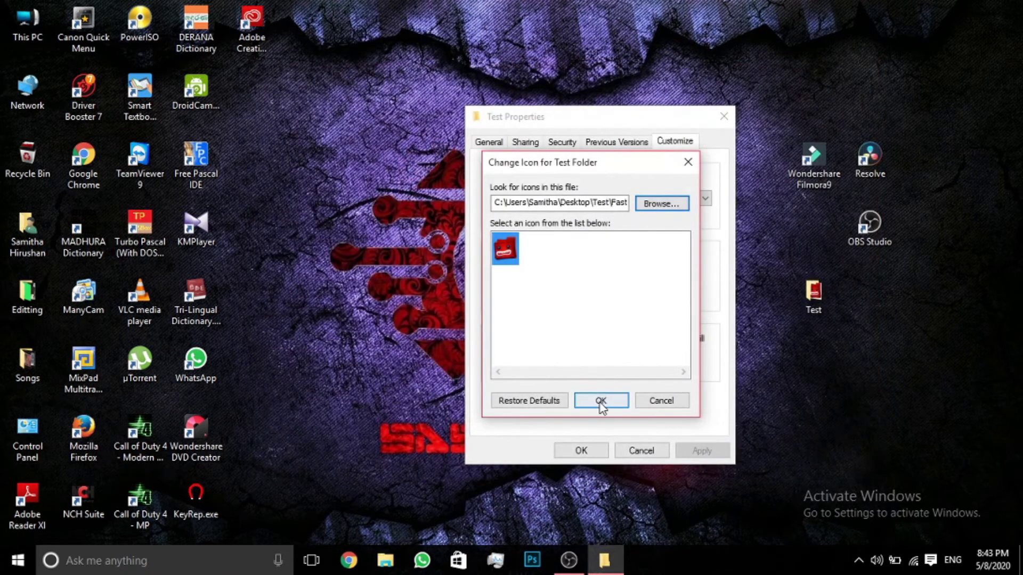
Step: Confirm the red creature icon for the Test folder, apply the change and close the folder's properties
click(600, 402)
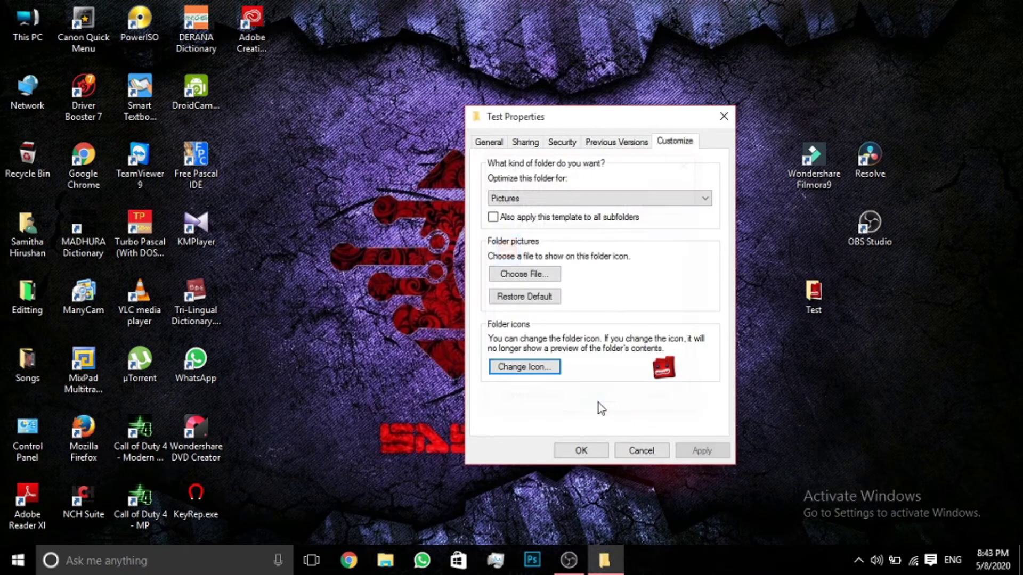
click(699, 451)
click(581, 451)
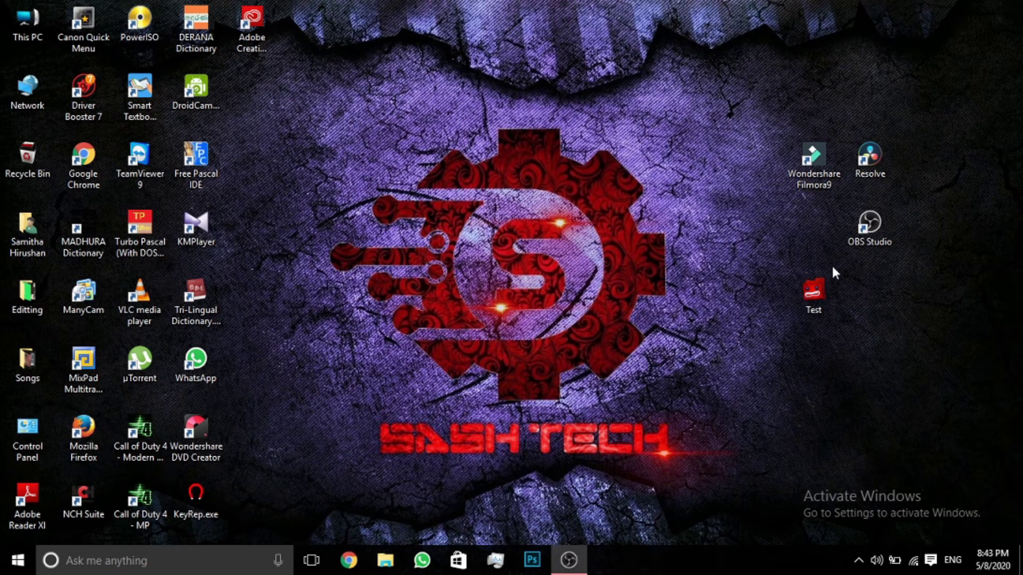
Step: Move the Test folder to the second grid spot below the OBS Studio shortcut, opening and closing the folder once along the way
drag(829, 290, 886, 311)
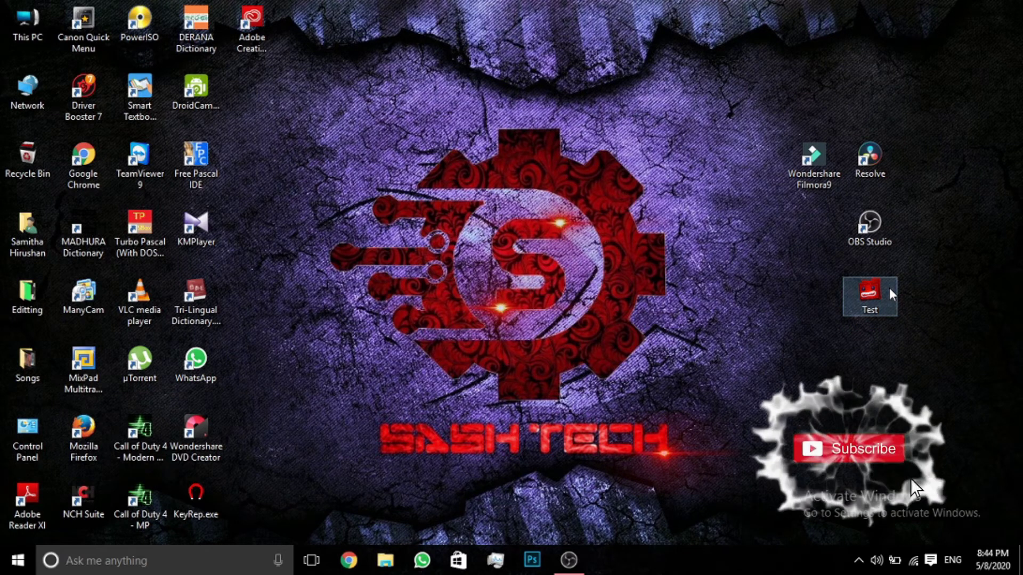
double_click(888, 290)
click(1001, 77)
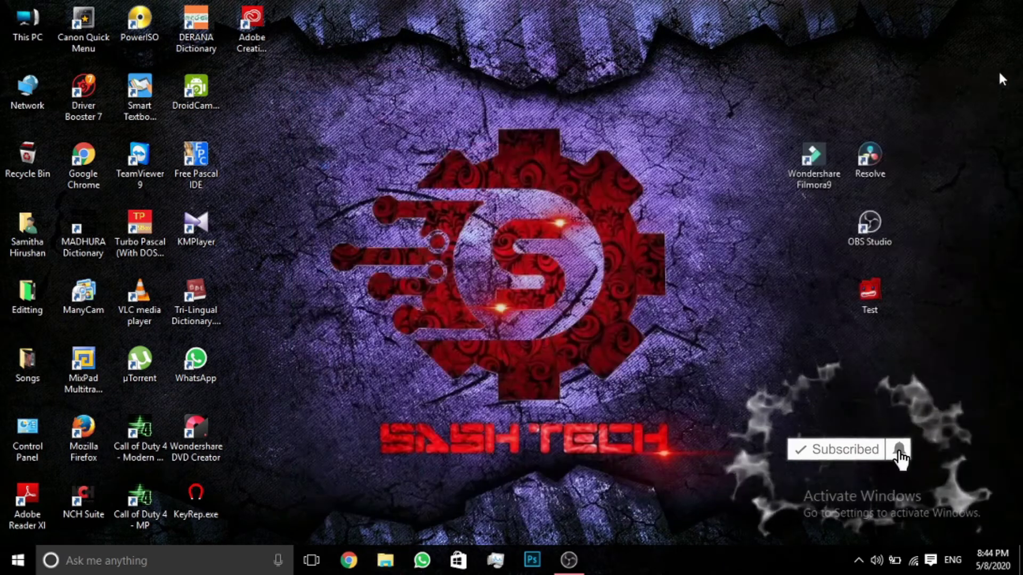
drag(876, 282, 833, 334)
drag(820, 370, 879, 374)
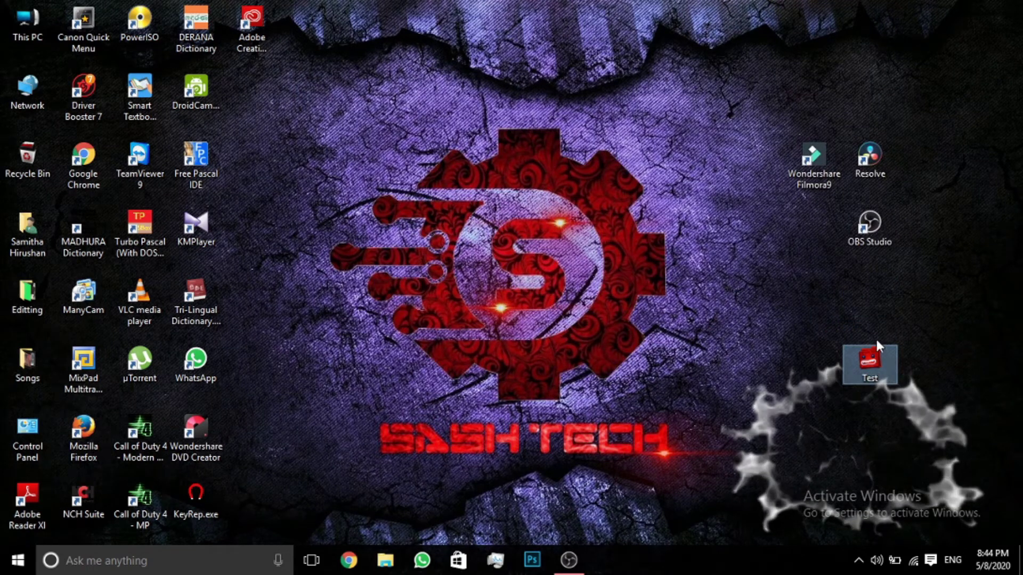
mouse_move(856, 349)
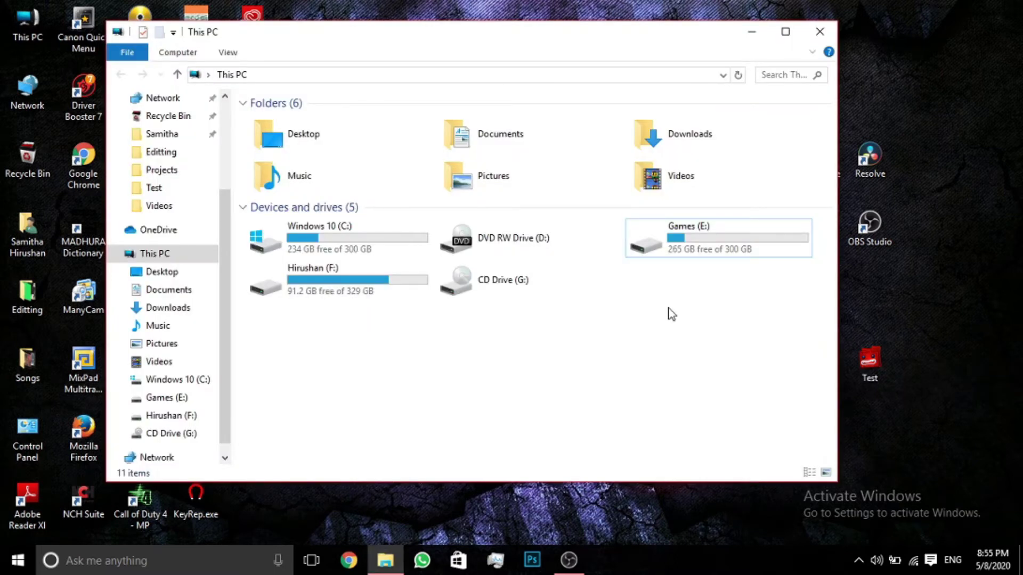
Step: Select the Games (E:) drive in This PC, and open iconarchive.com in Chrome
click(700, 237)
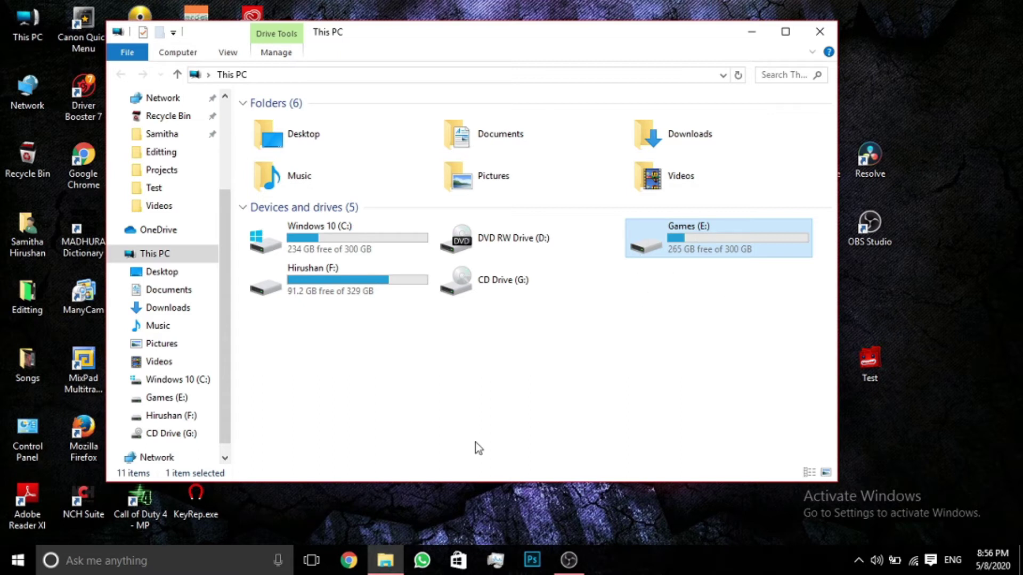
click(349, 560)
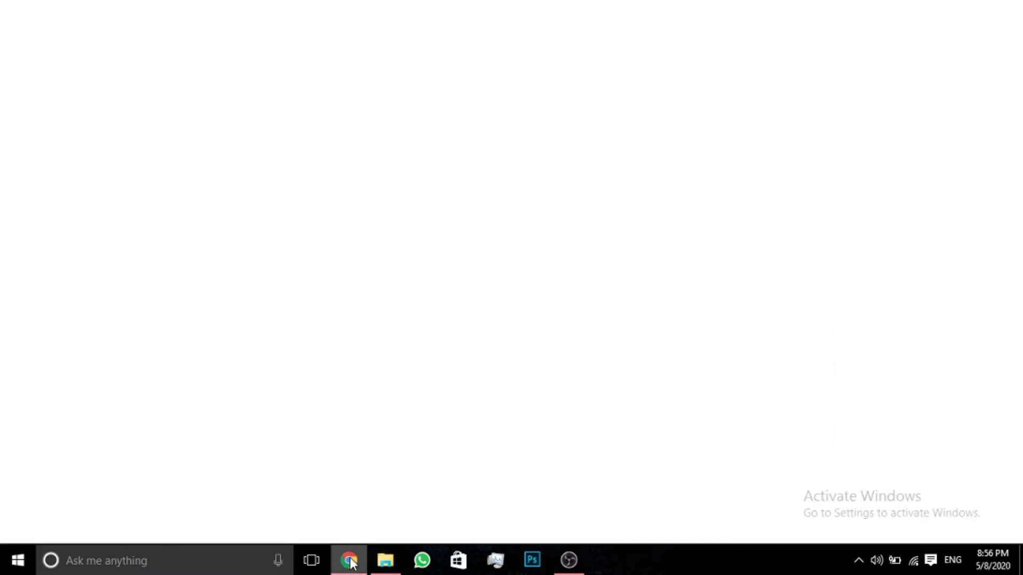
text(icon)
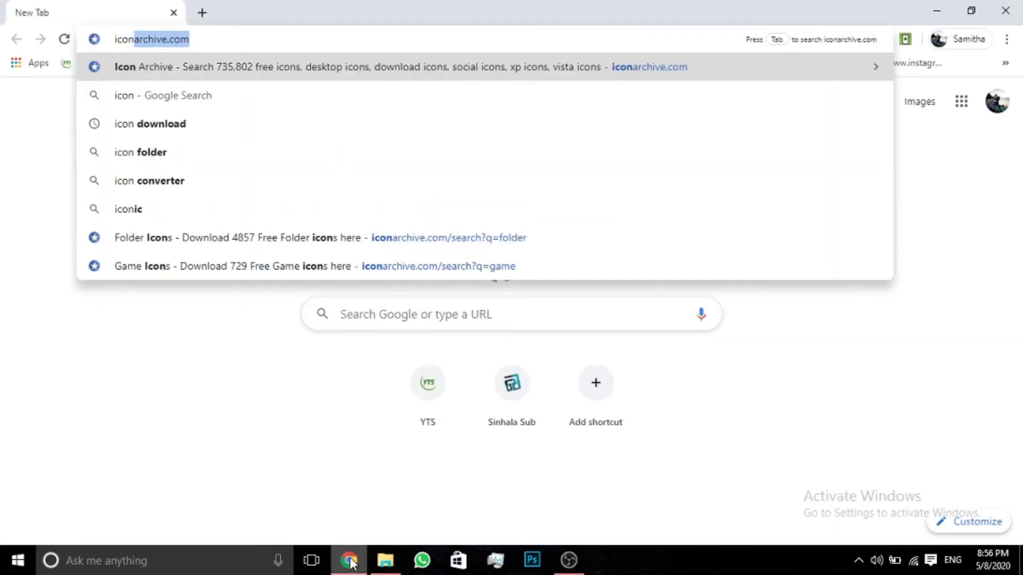
key(Return)
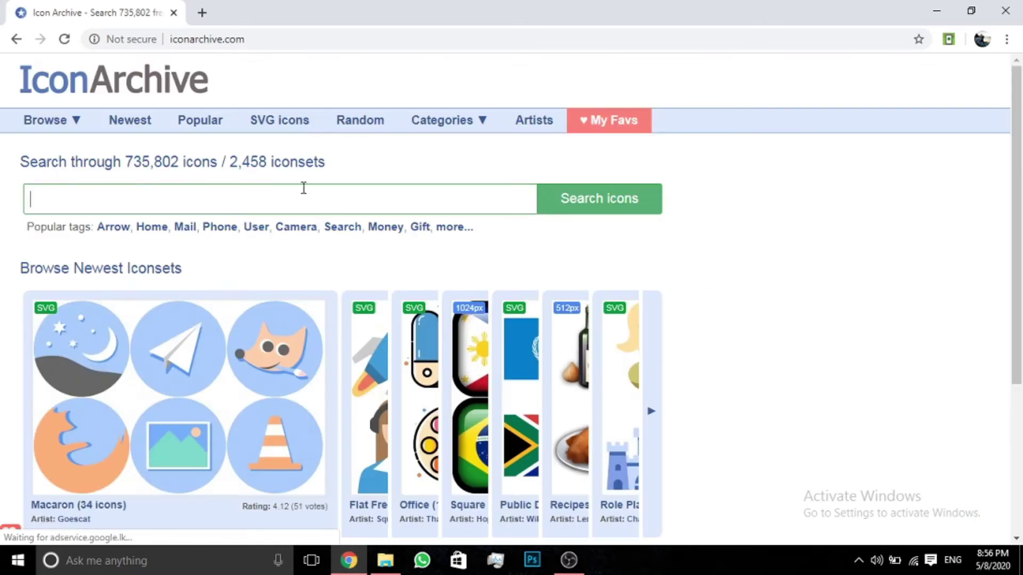
Step: Search the icon library for "game" and open the Fallout 3 Game AddonPack 1 icon from the results
click(280, 207)
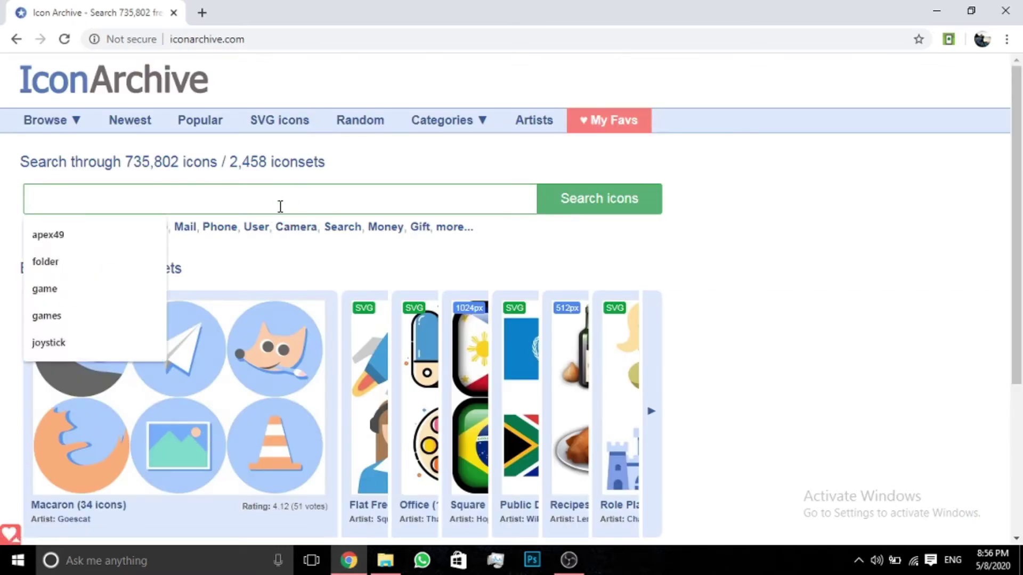
text(game)
key(Return)
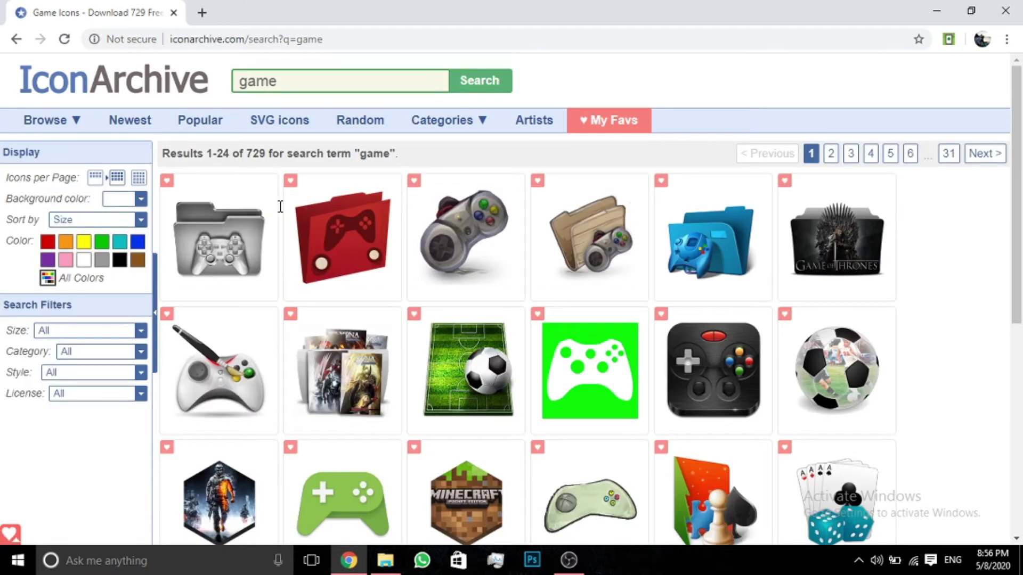
scroll(1020, 228, down, 1)
drag(1020, 228, 1020, 330)
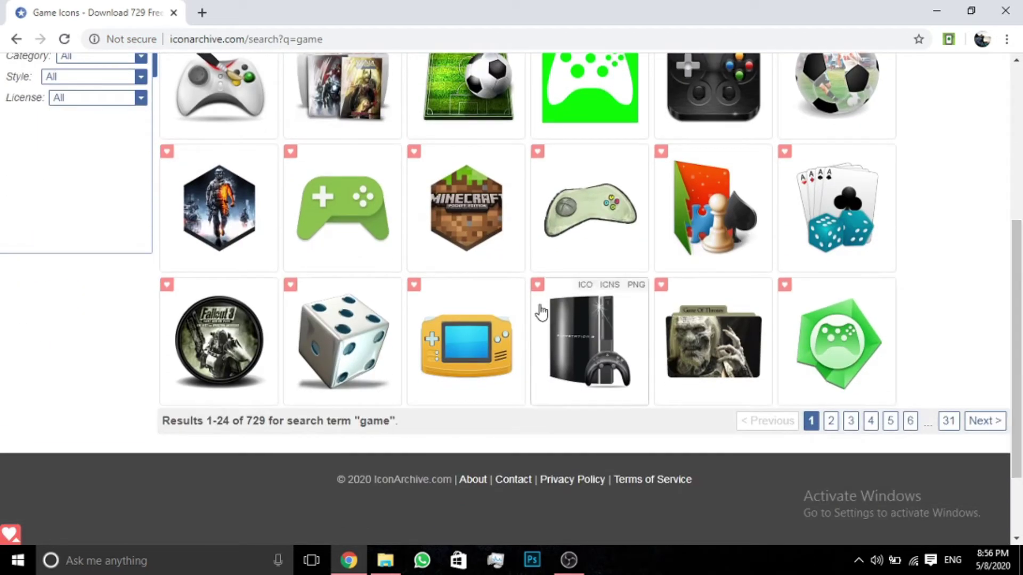
click(228, 353)
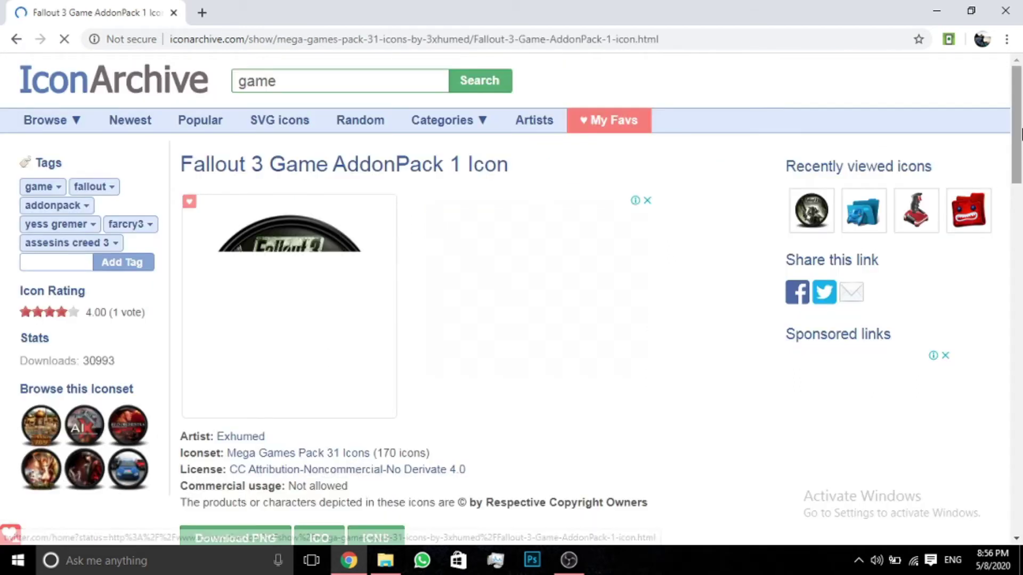
Step: Download the Fallout 3 Game AddonPack 1 icon in ICO format
drag(1020, 159, 1020, 231)
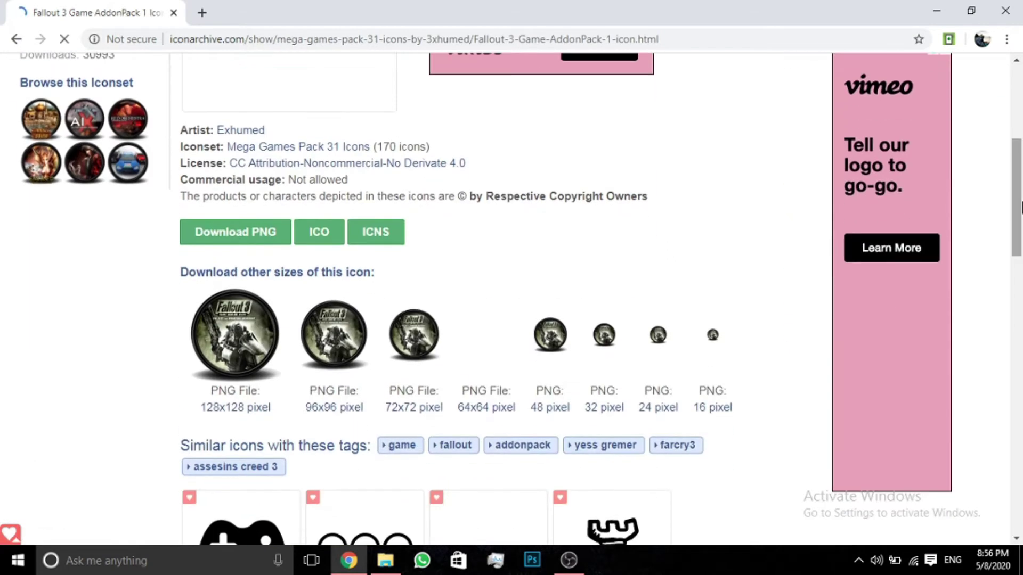
click(322, 240)
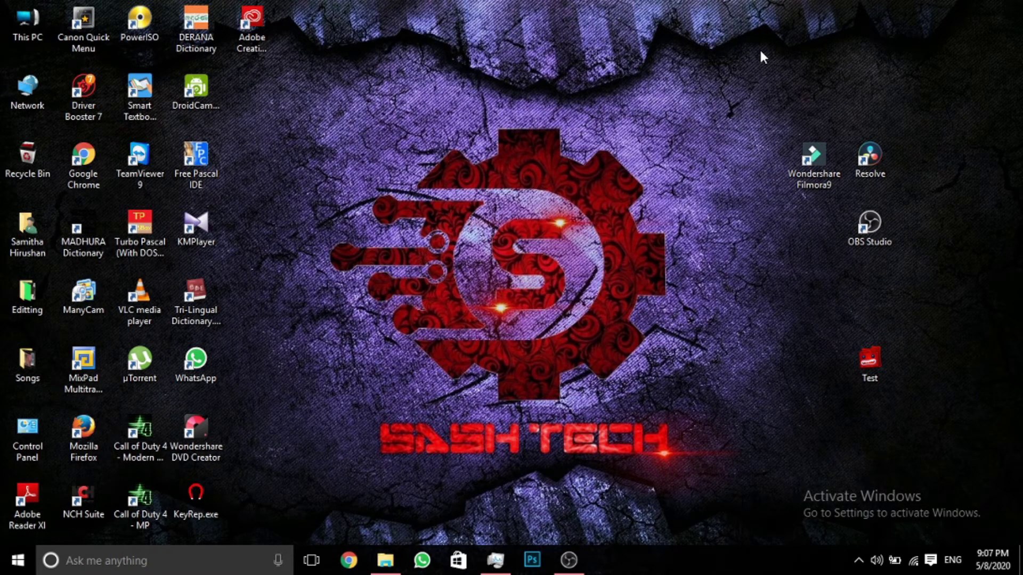
Step: Search Windows for regedit, run it as administrator and allow the elevation request
click(214, 559)
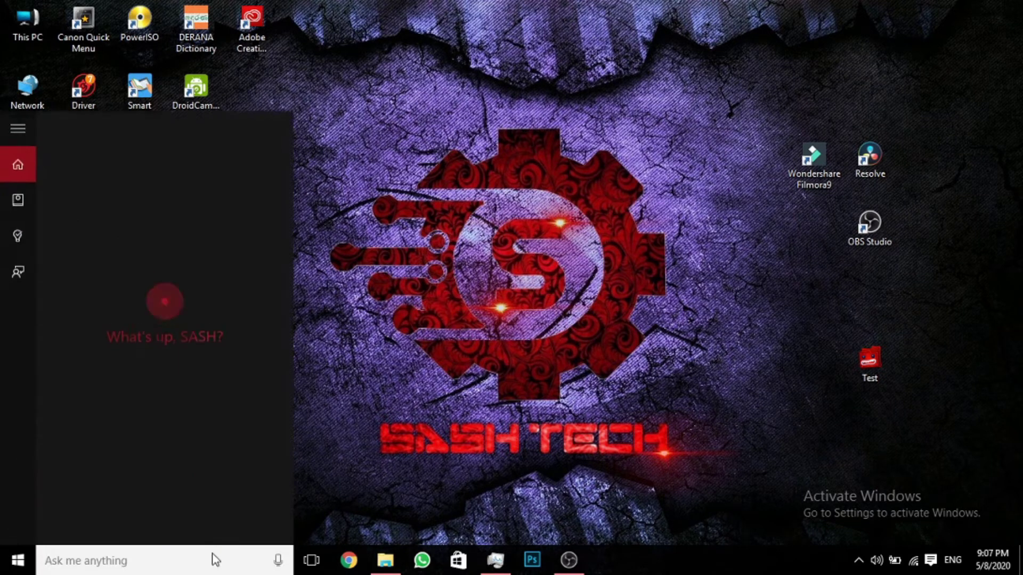
text(rh)
key(BackSpace)
text(ge)
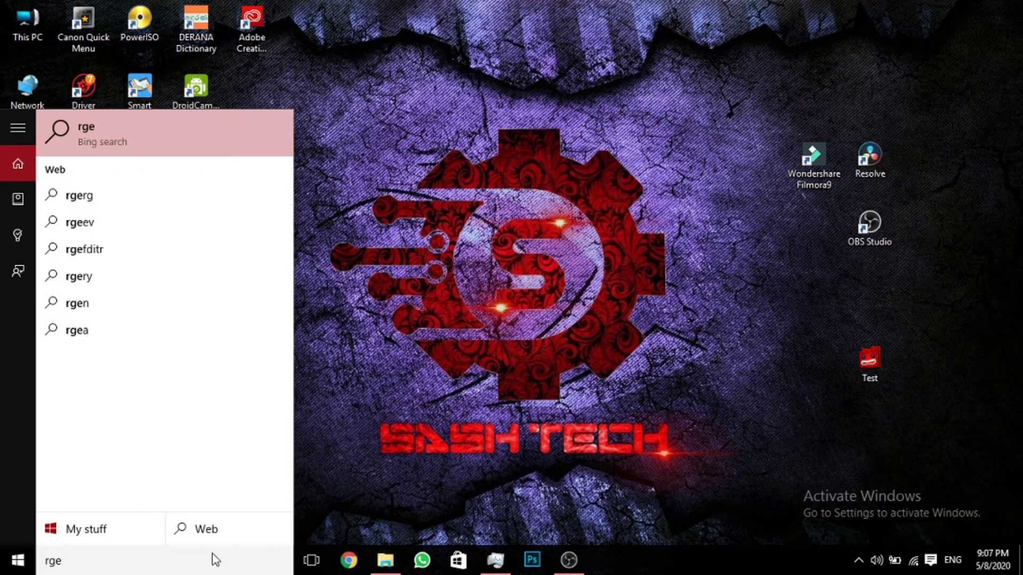
text(egedit)
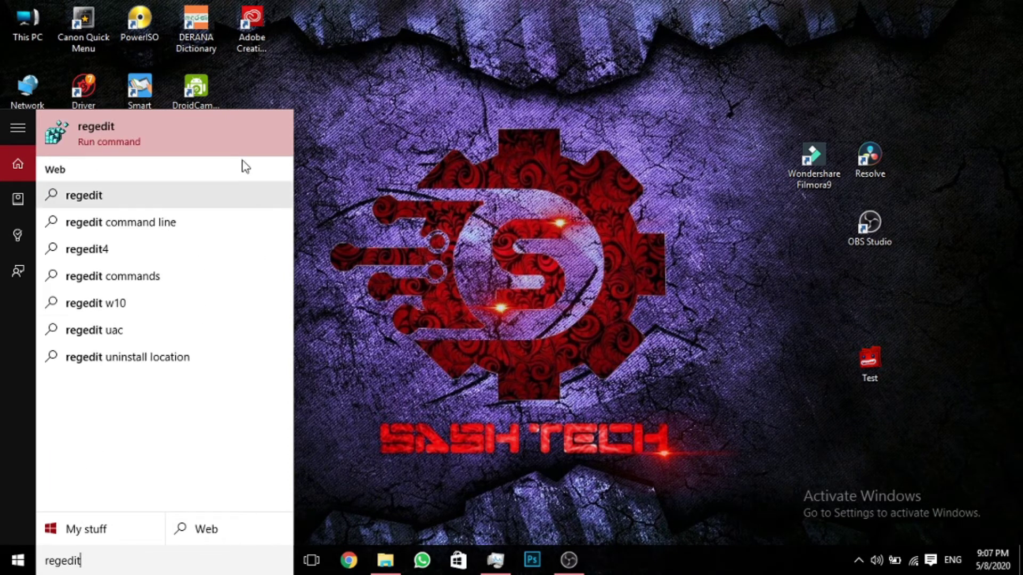
right_click(226, 148)
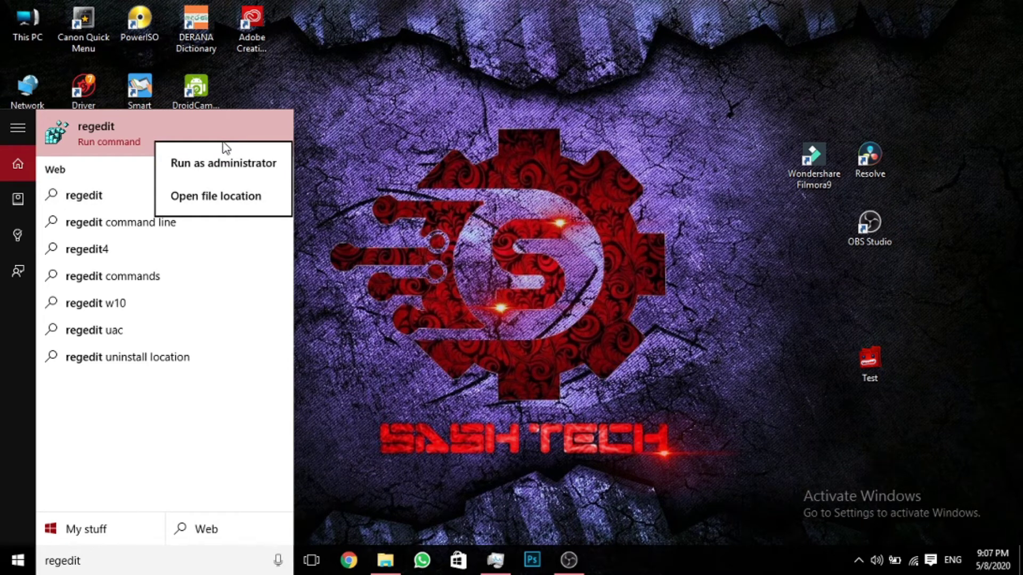
click(220, 170)
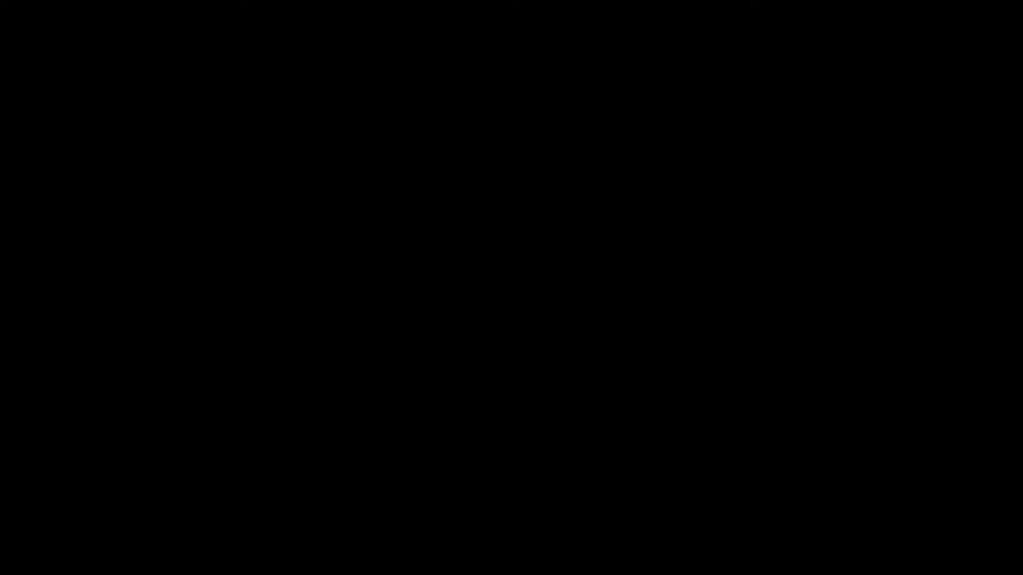
key(alt+y)
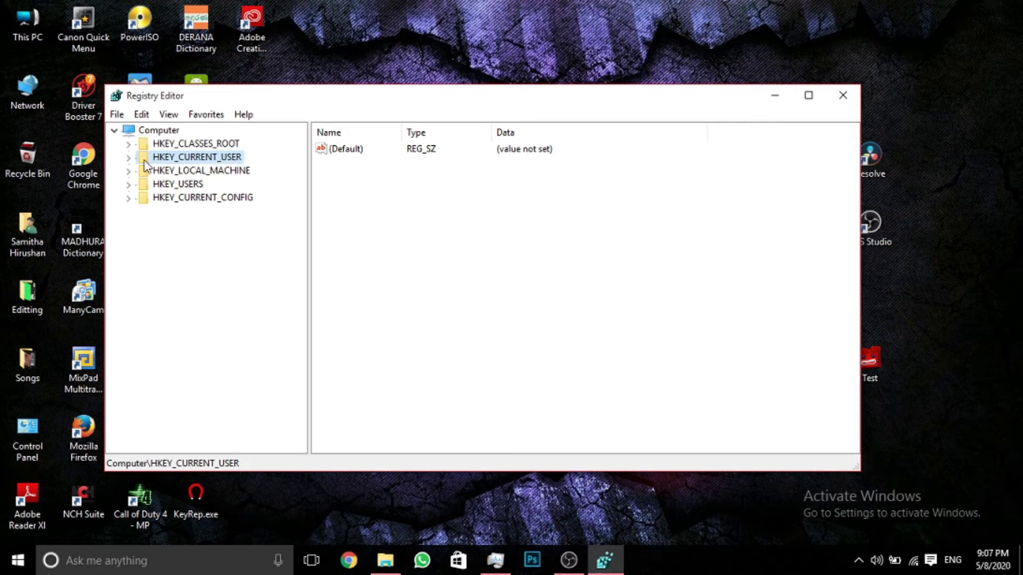
Step: Expand HKEY_CURRENT_USER\SOFTWARE\Classes in the registry tree and select its Applications key
click(129, 157)
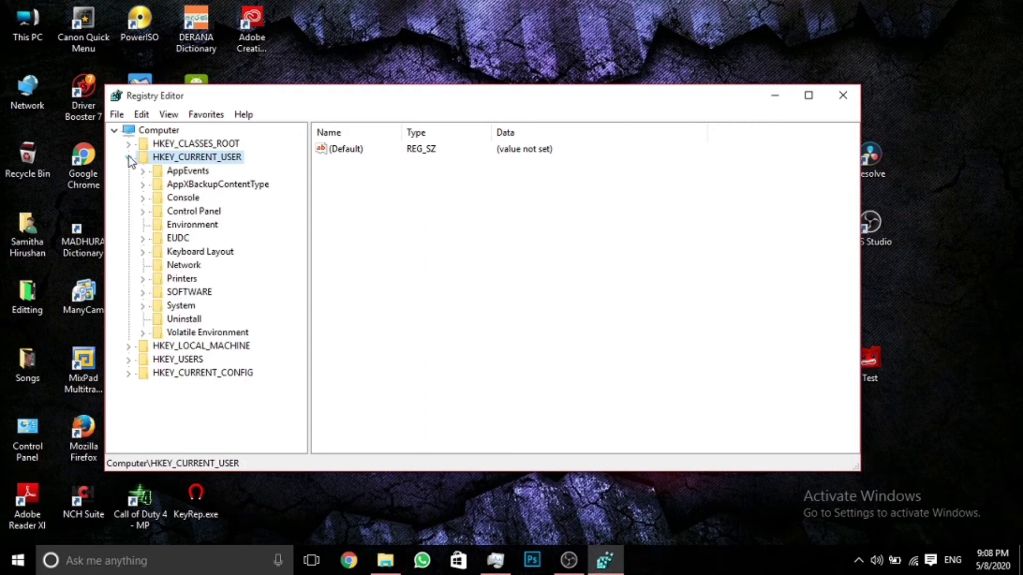
double_click(165, 294)
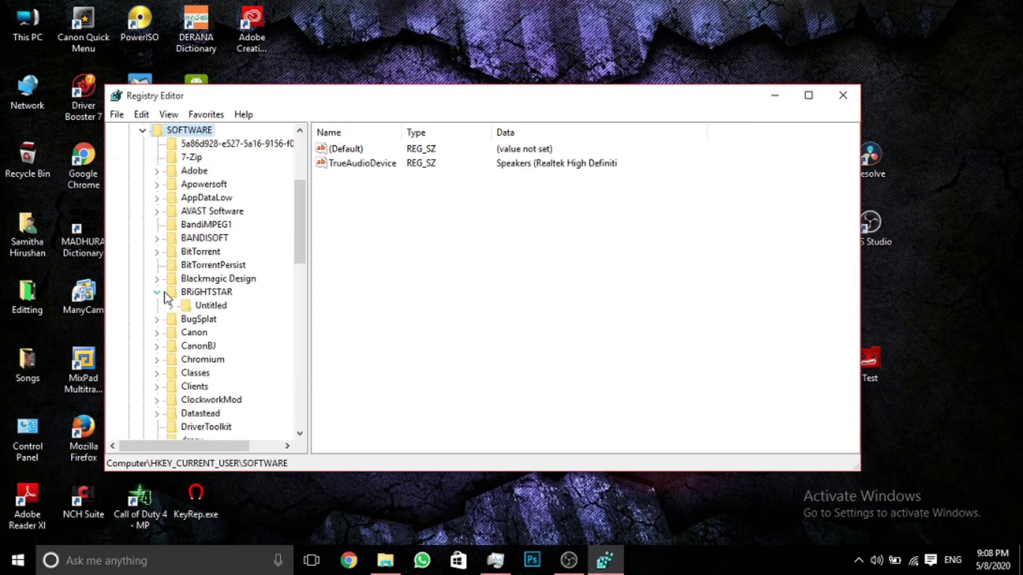
click(157, 292)
drag(304, 254, 305, 277)
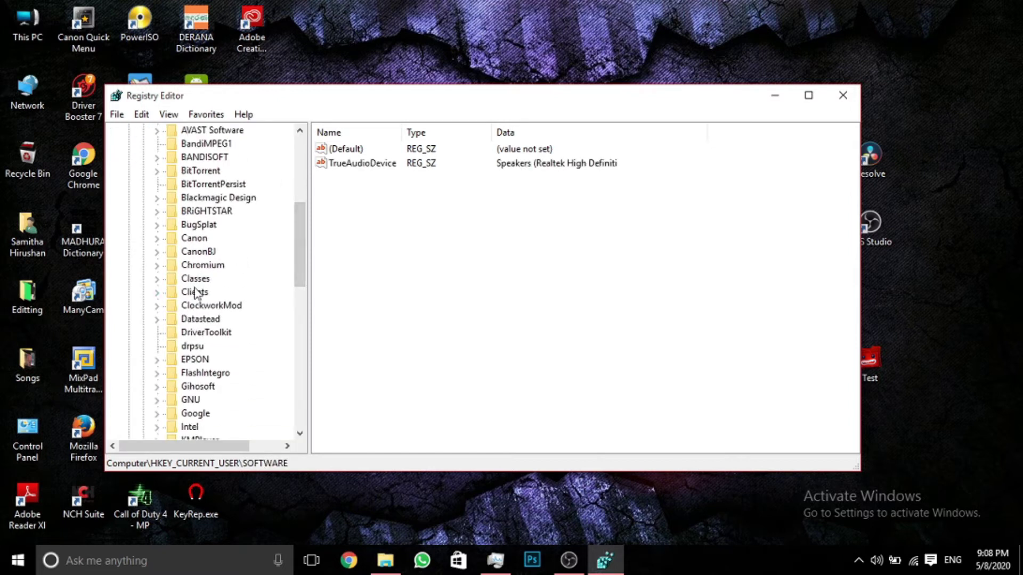
double_click(193, 278)
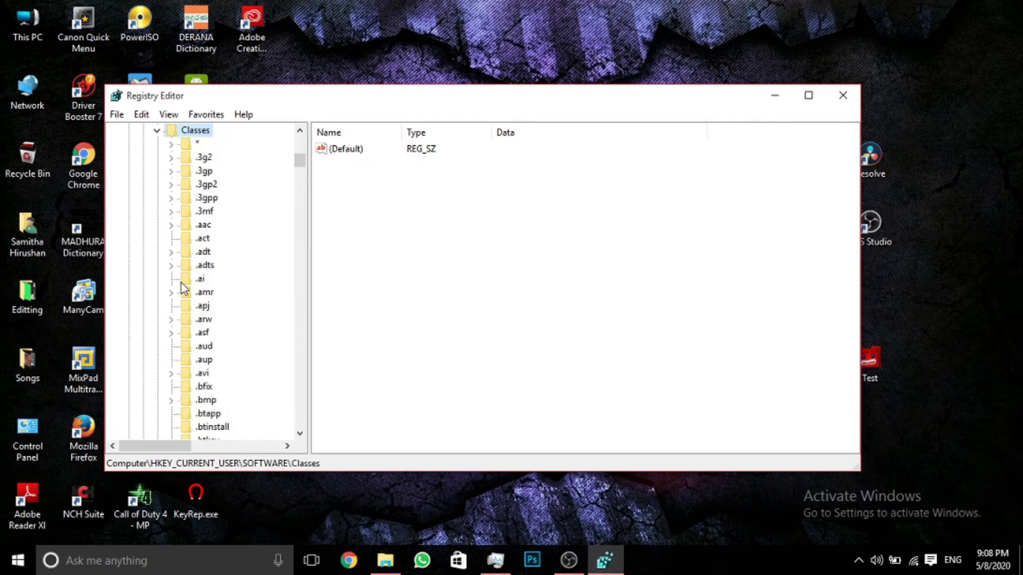
drag(302, 165, 306, 254)
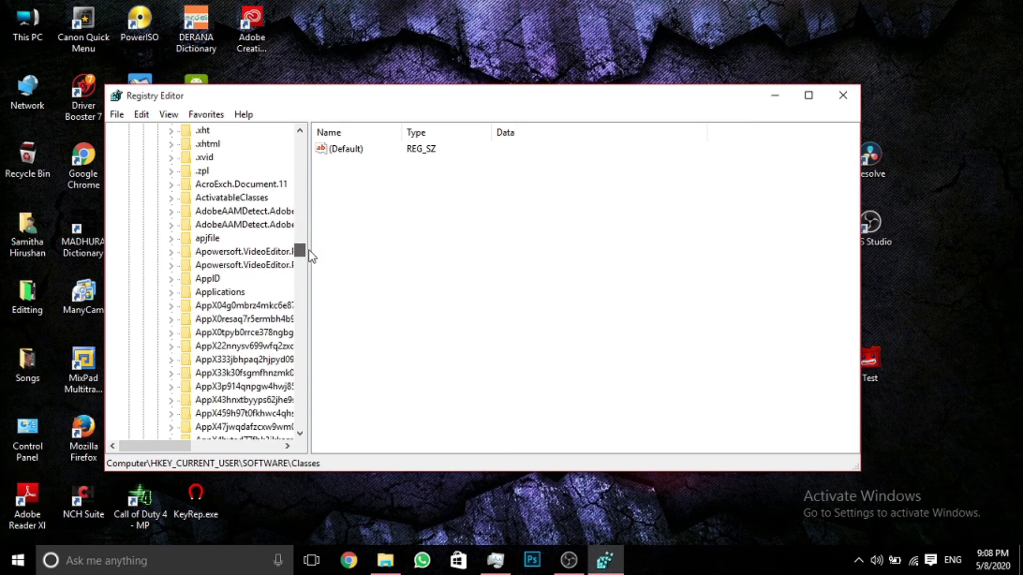
click(229, 296)
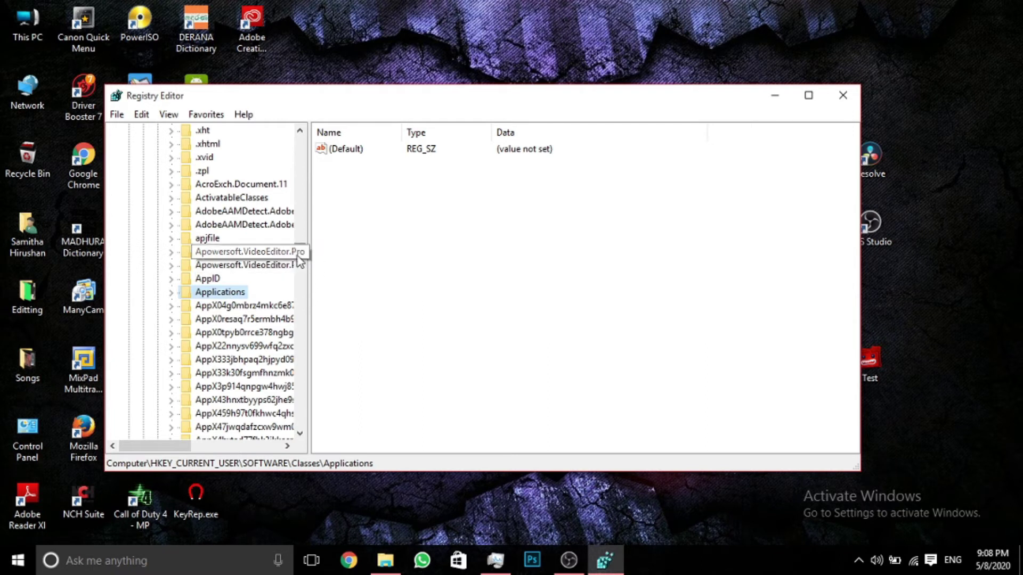
drag(305, 251, 324, 160)
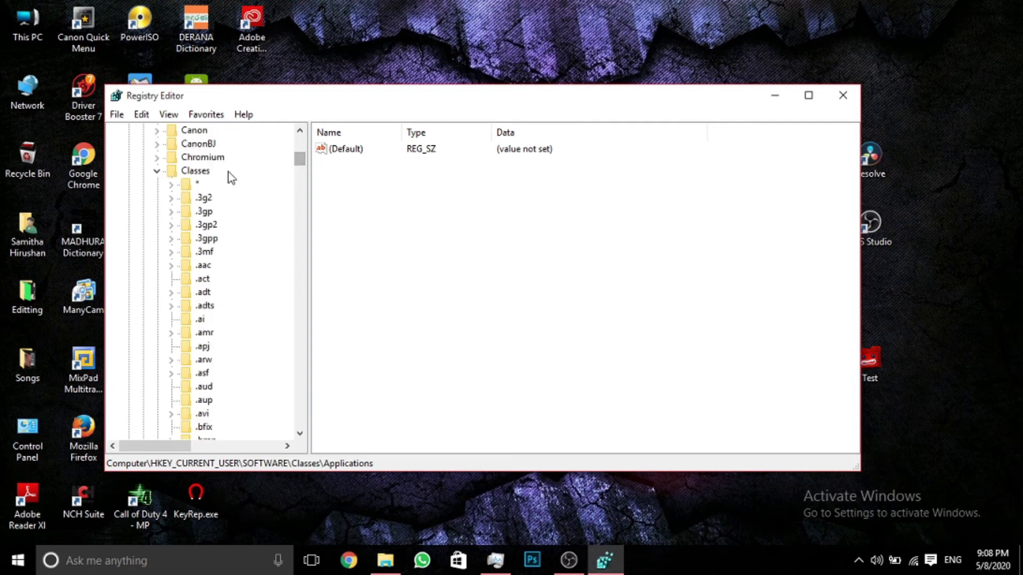
right_click(201, 171)
mouse_move(230, 192)
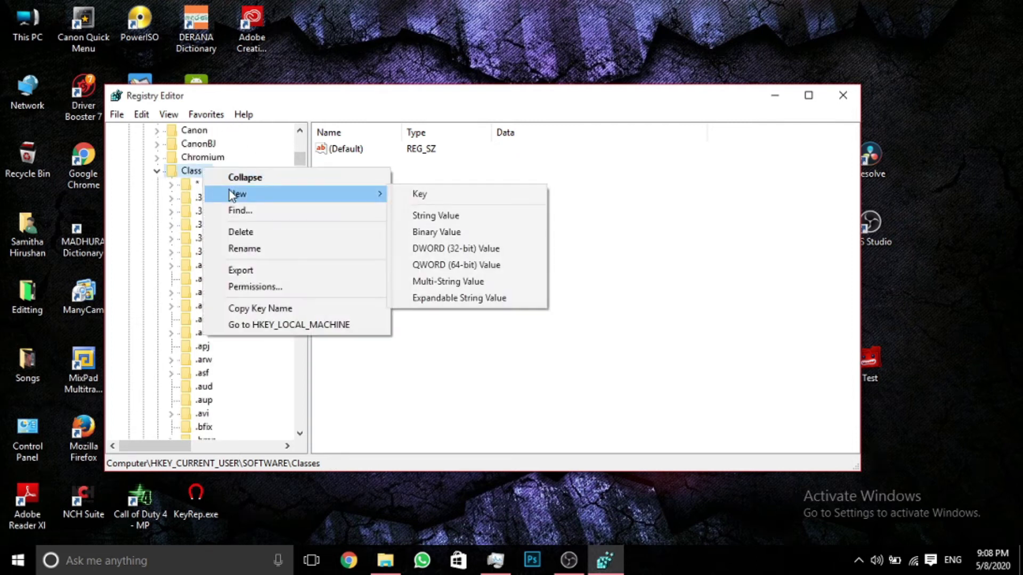
click(450, 196)
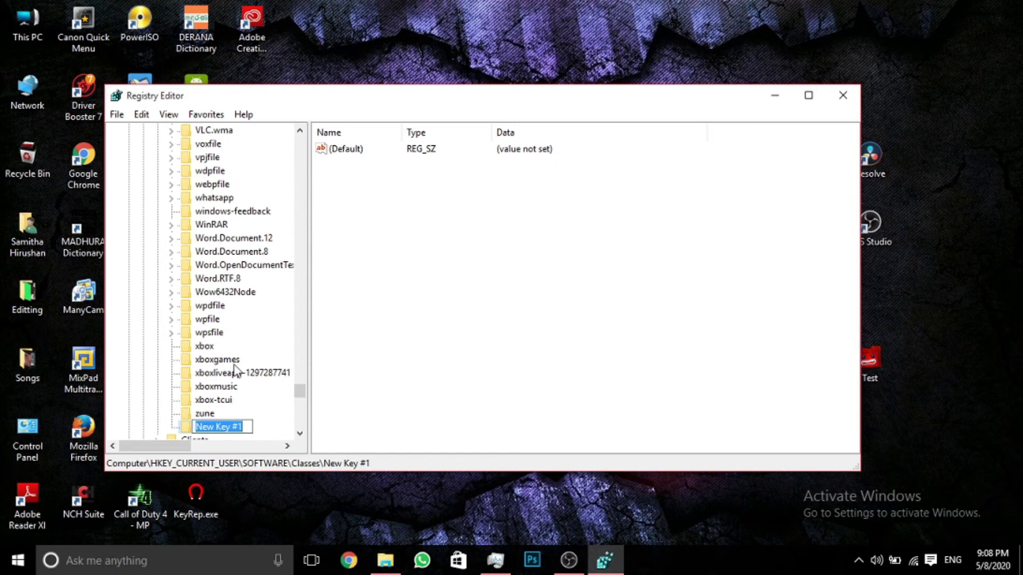
text(A)
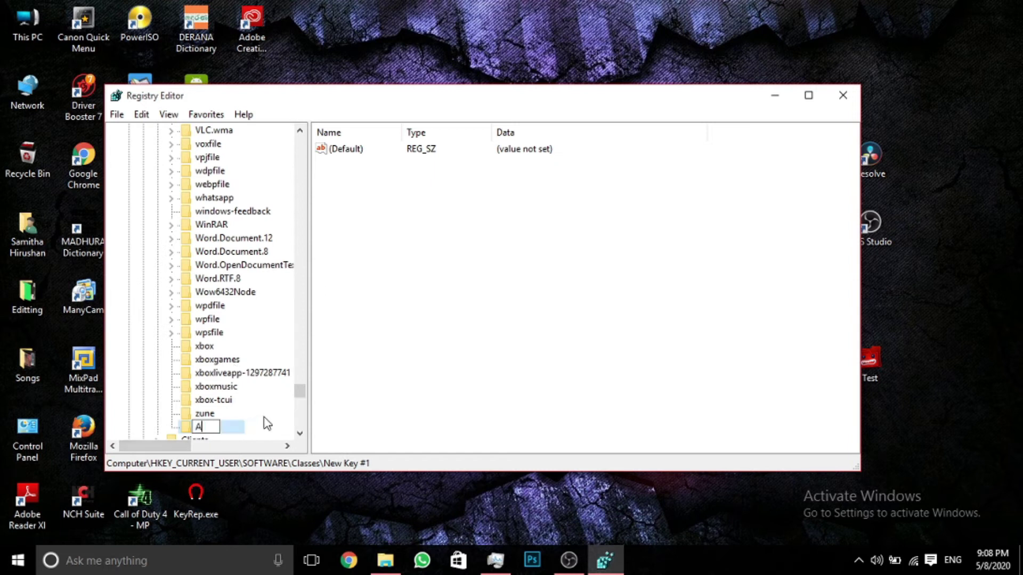
click(374, 399)
click(681, 281)
key(Delete)
key(Return)
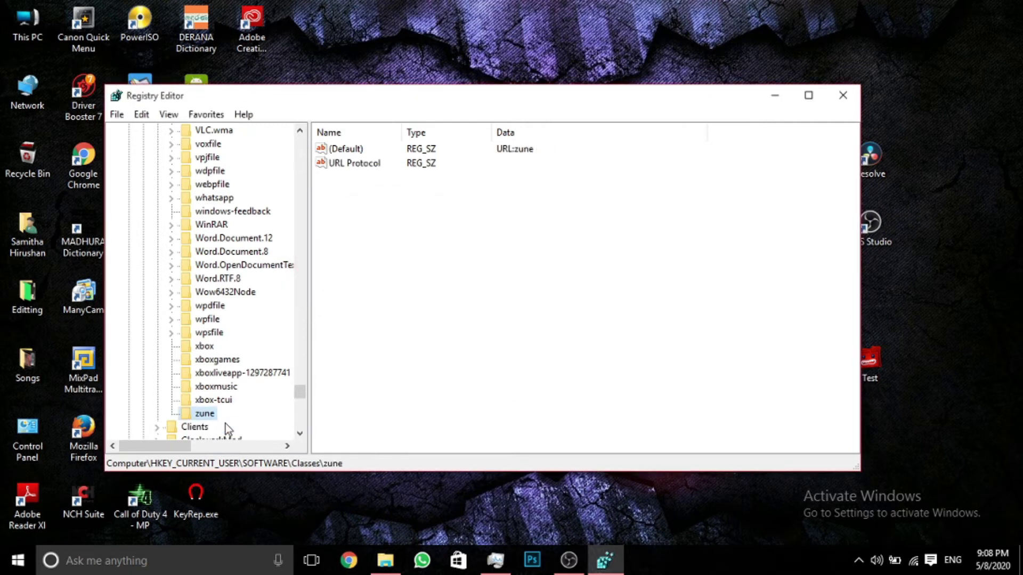
Step: Create a new key named explorer.exe under HKEY_CURRENT_USER\SOFTWARE\Classes\Applications
drag(304, 401, 305, 258)
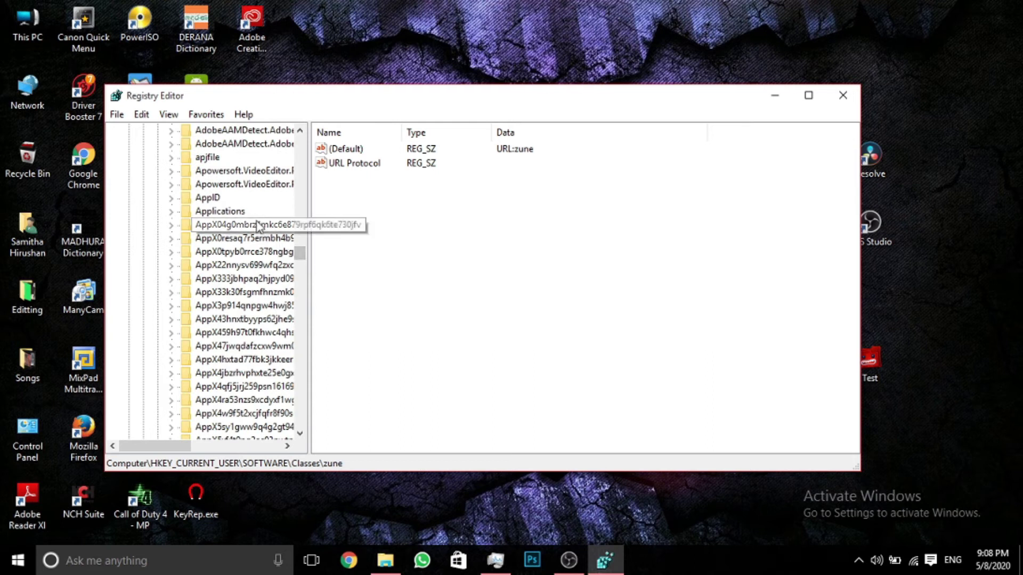
click(237, 212)
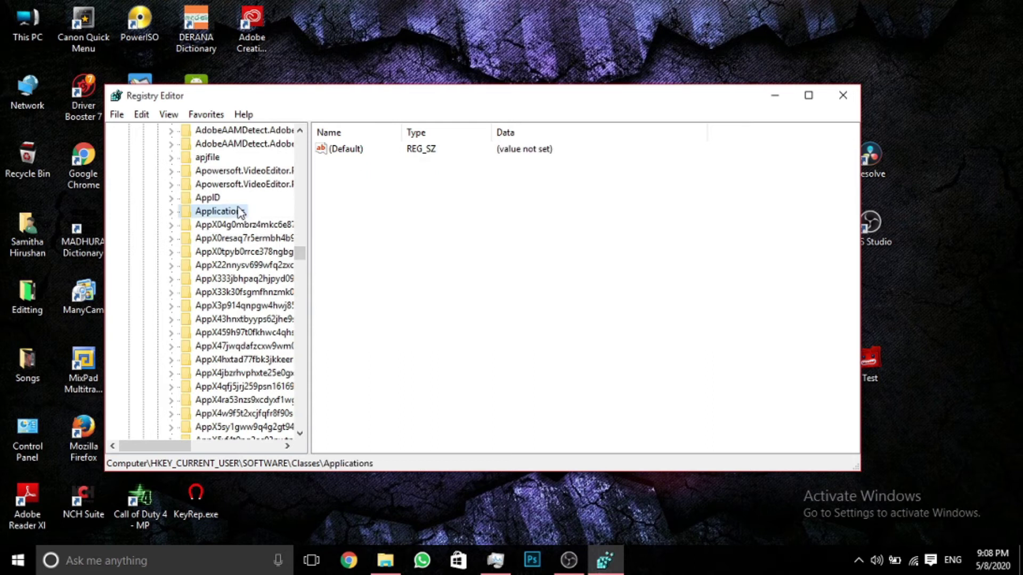
right_click(229, 211)
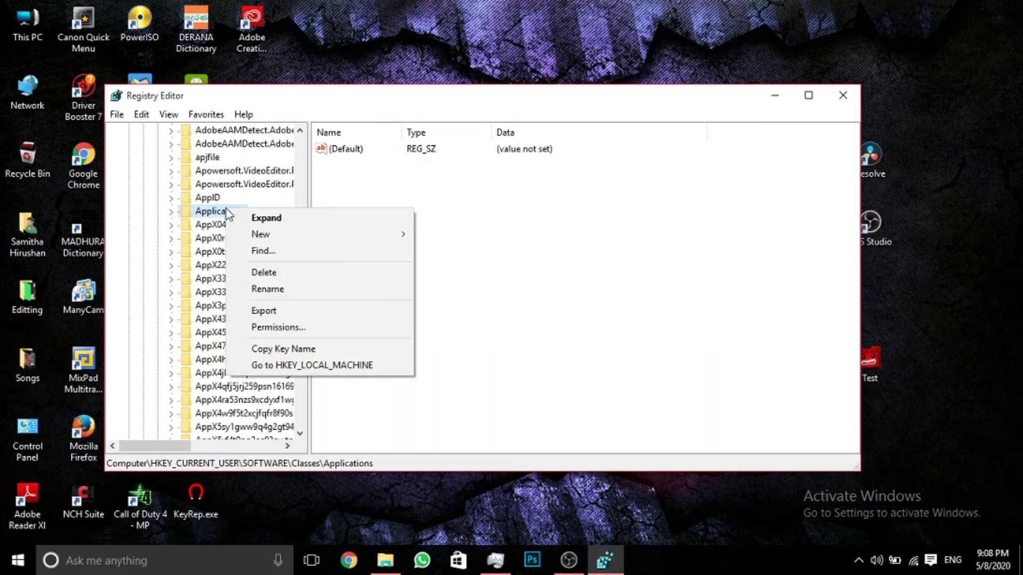
mouse_move(274, 241)
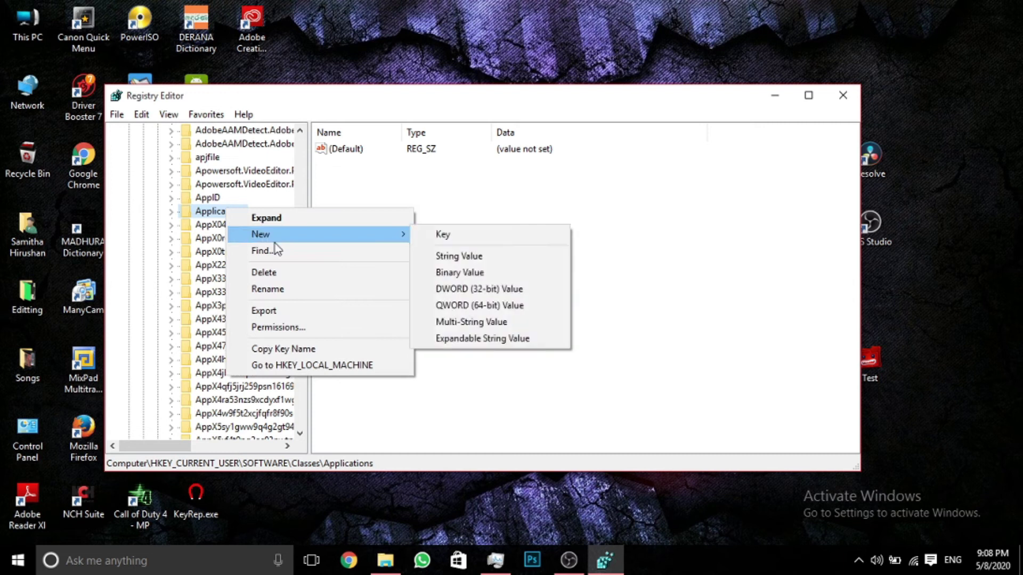
click(442, 234)
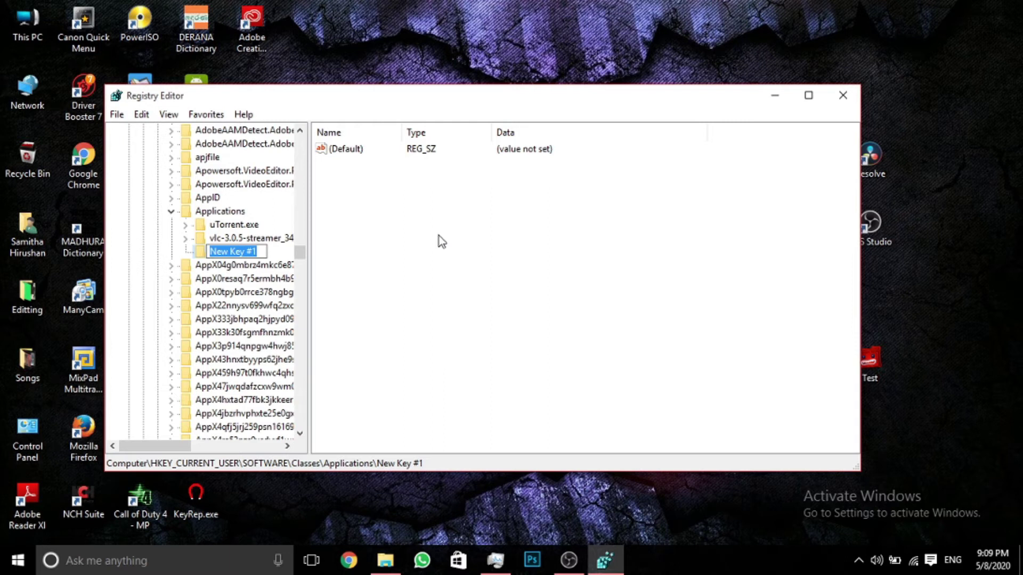
text(ex)
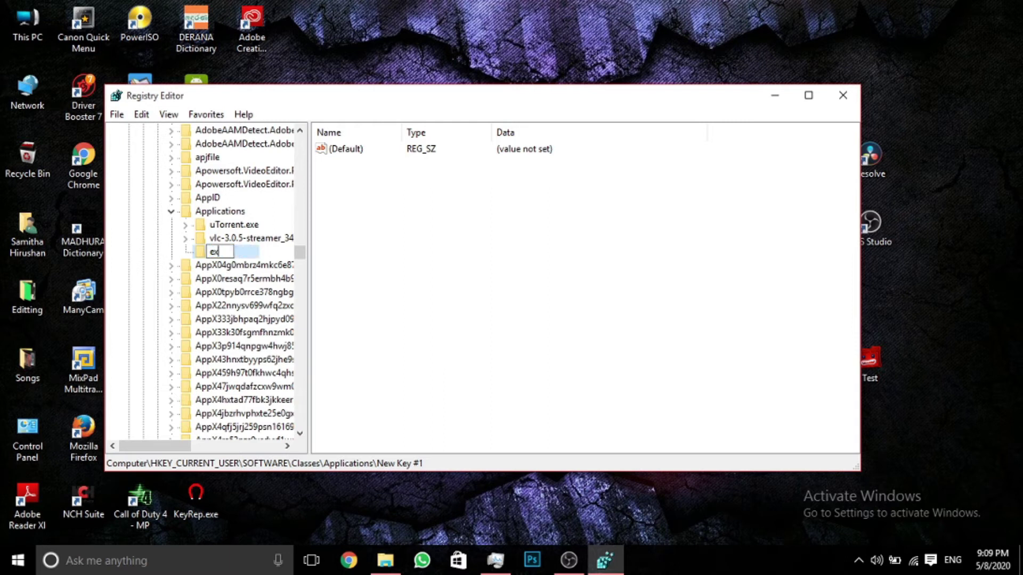
text(plorer.exe)
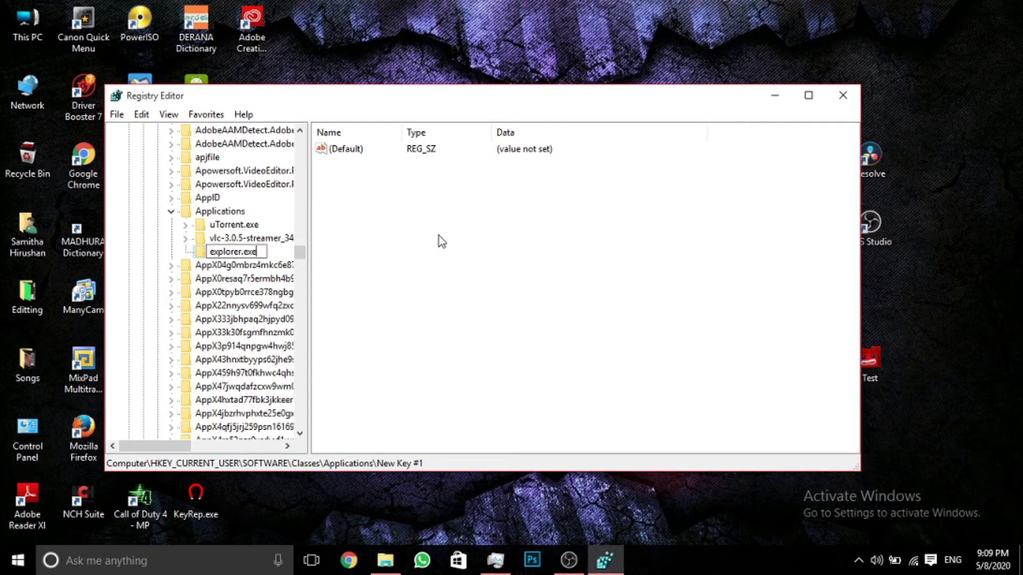
key(Return)
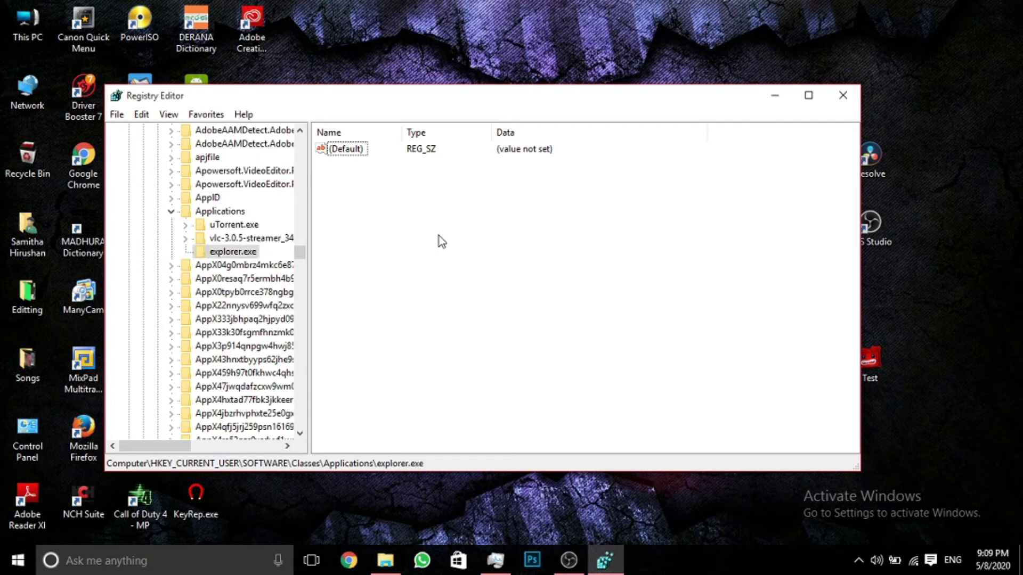
Step: Create a subkey named Drives under the explorer.exe key
click(243, 255)
right_click(242, 255)
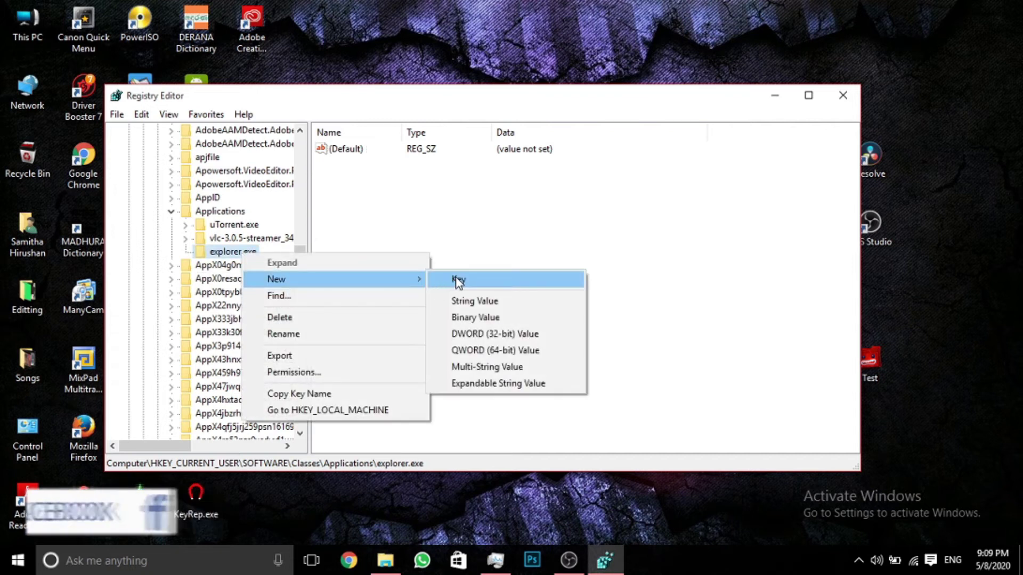
click(457, 280)
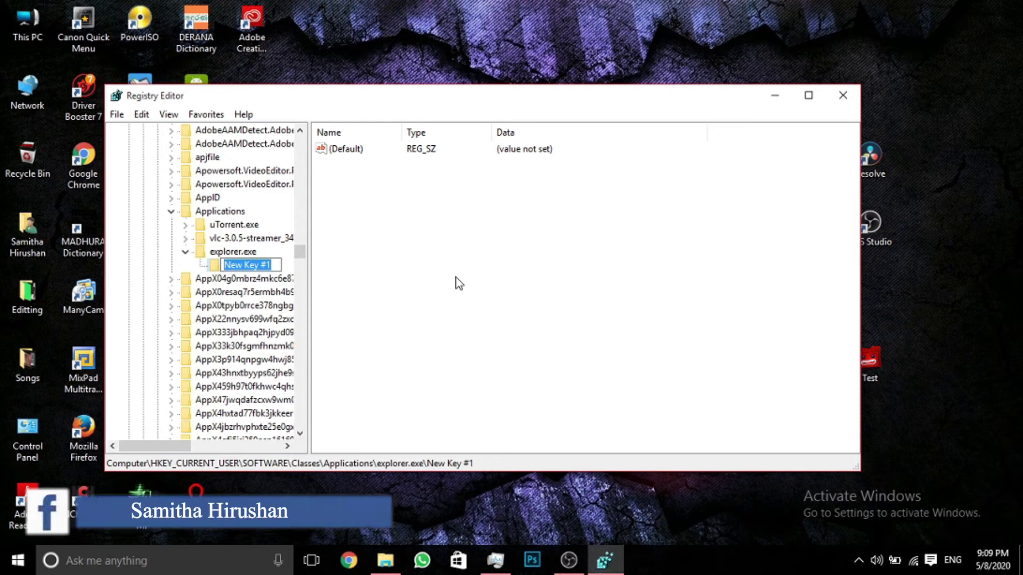
text(Drives)
click(459, 283)
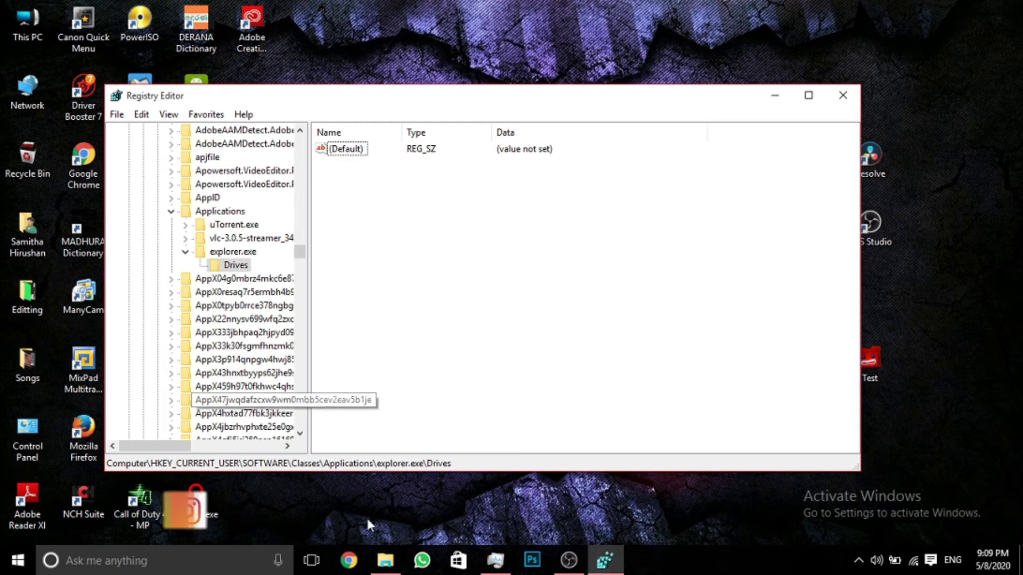
Step: Check the Games drive's letter in File Explorer, then create a subkey named E under the Drives key in Registry Editor
click(385, 560)
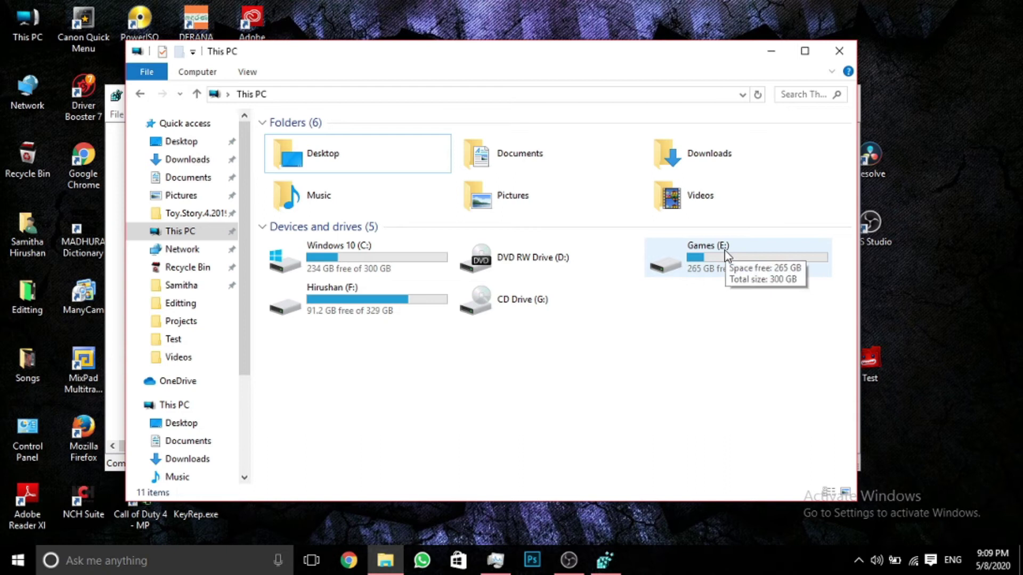
click(773, 50)
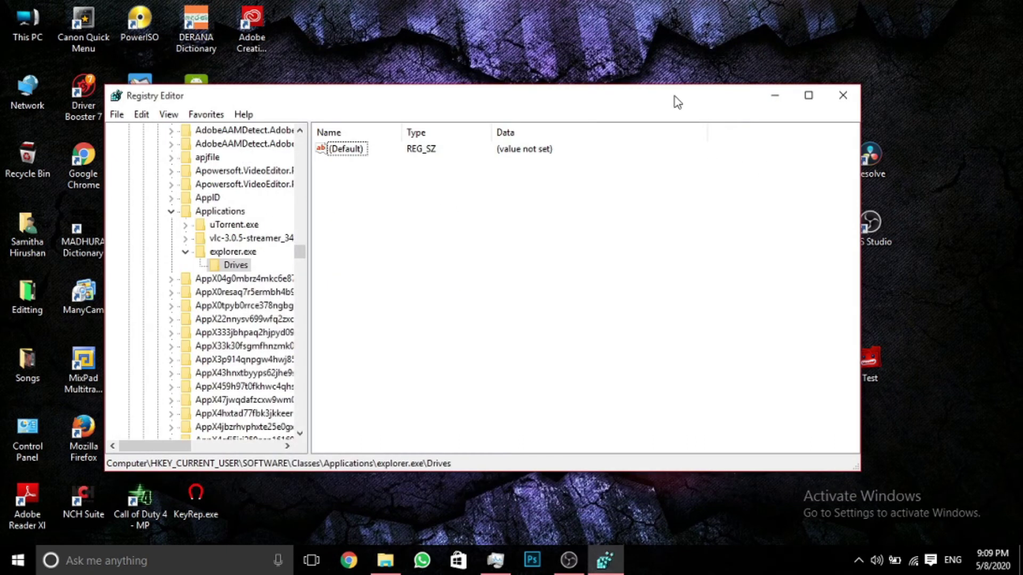
click(233, 266)
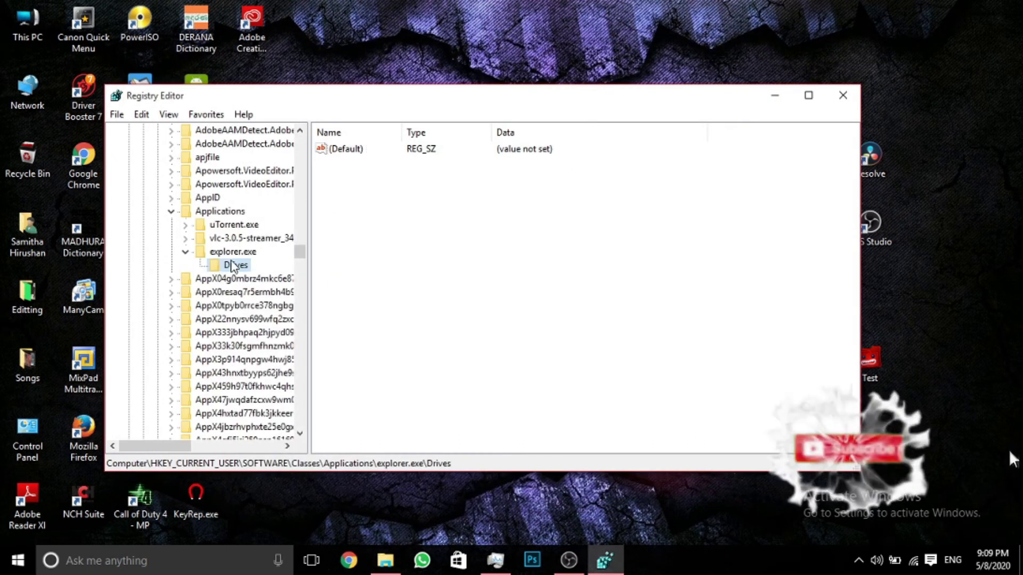
right_click(232, 266)
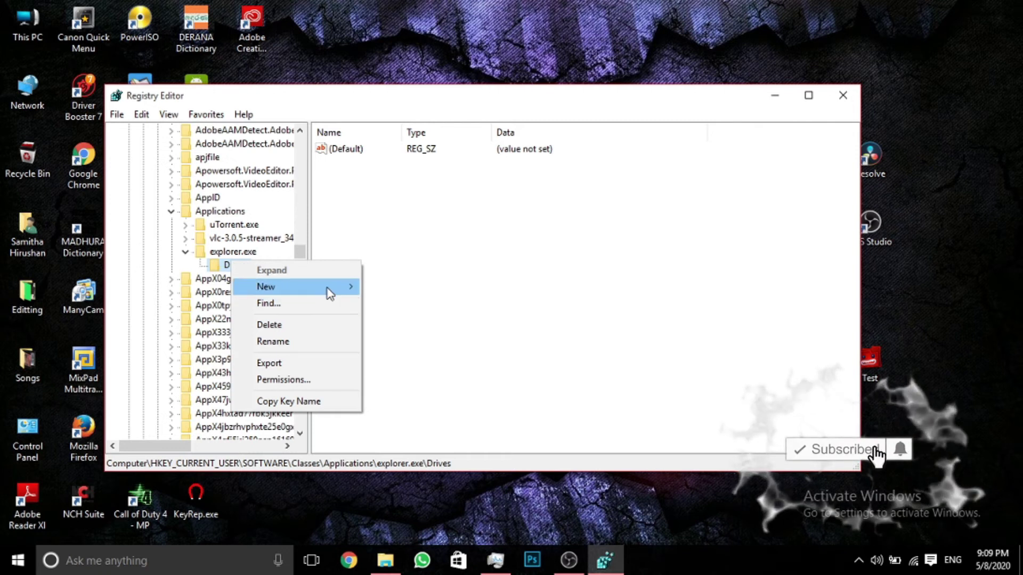
mouse_move(329, 290)
click(393, 287)
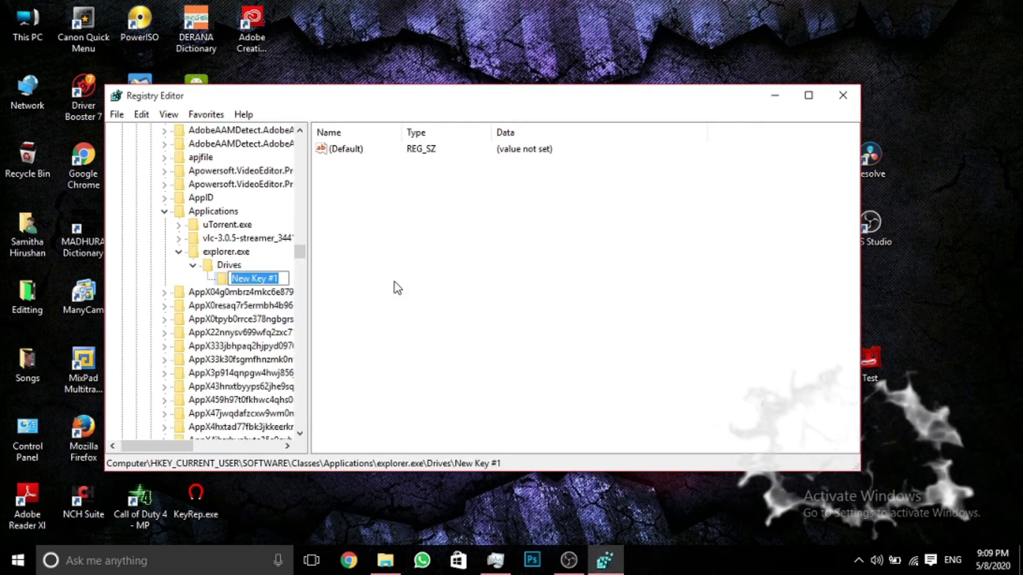
text(E)
key(Return)
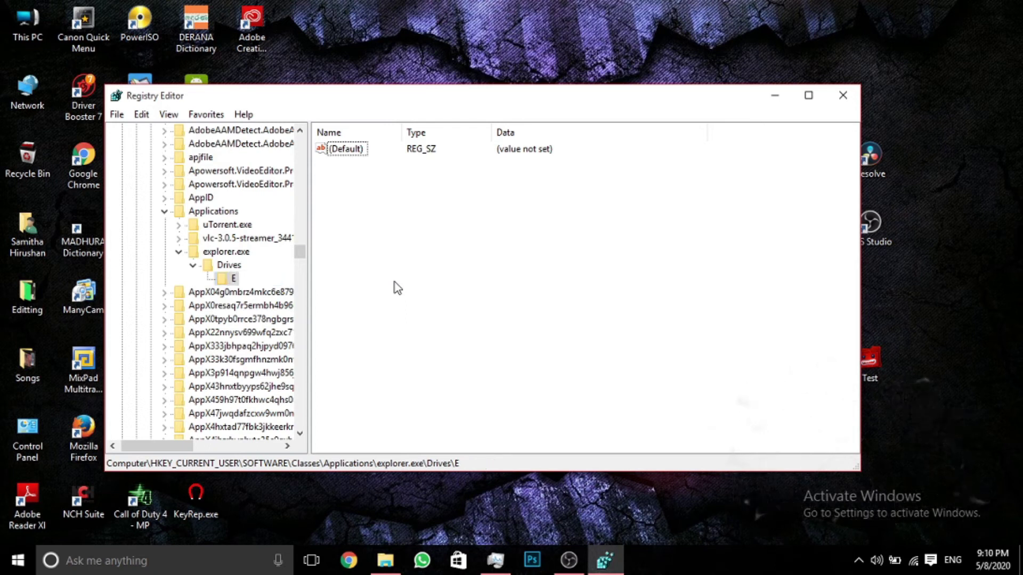
Step: Create a subkey named DefaultIcon under the E key
right_click(234, 278)
mouse_move(263, 308)
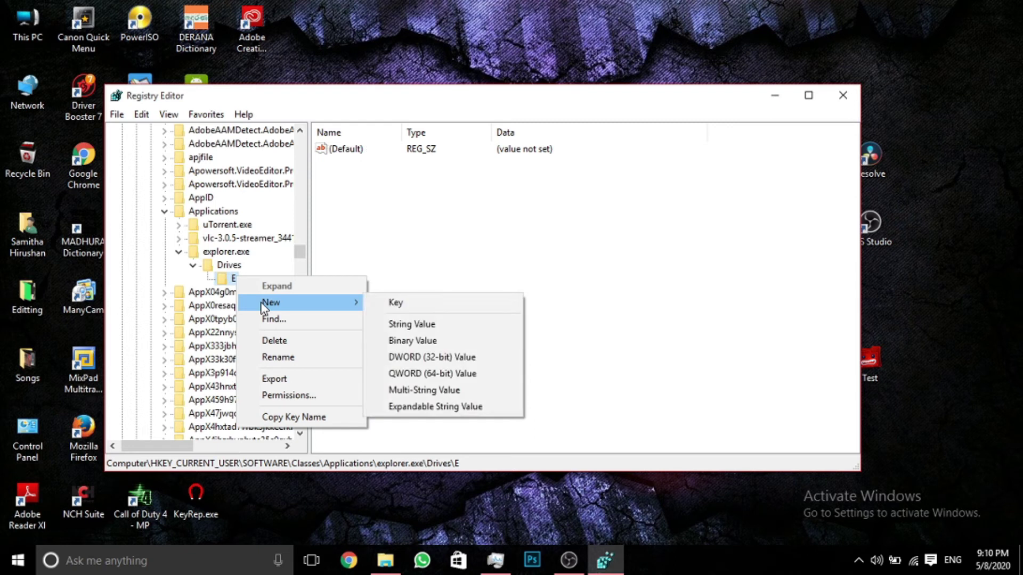
click(379, 309)
text(De)
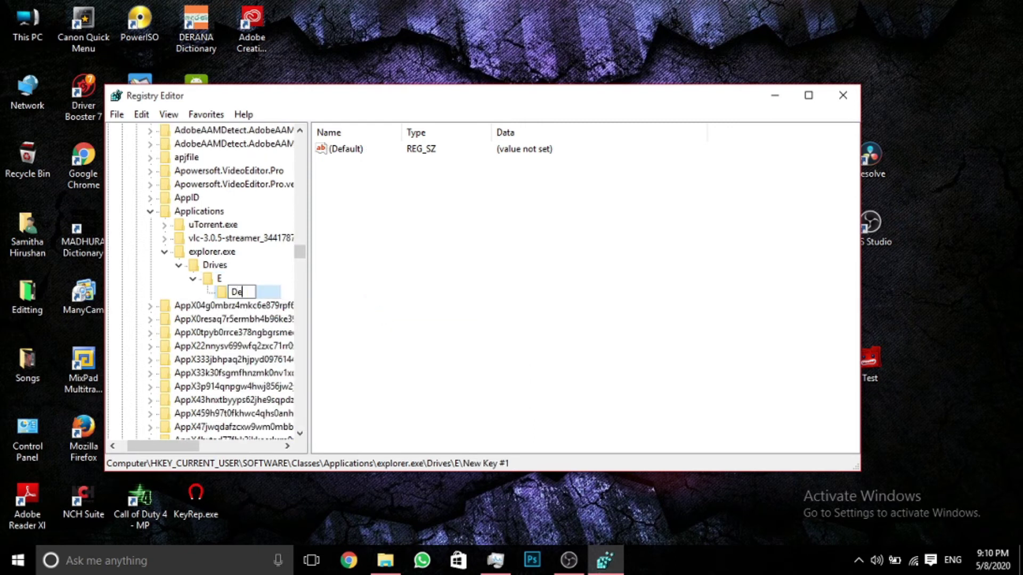
text(faultIcon)
key(Return)
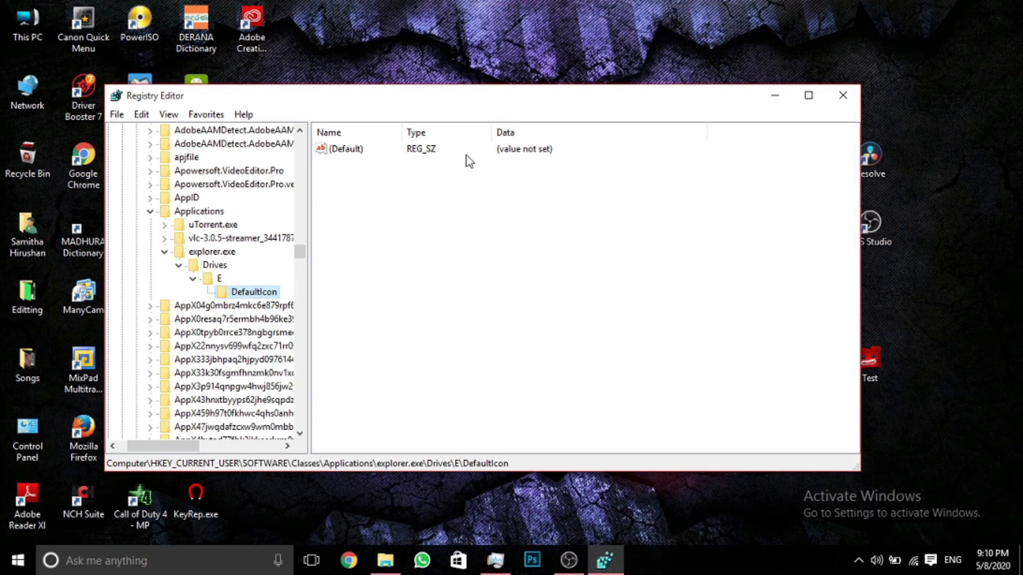
Step: Open the (Default) string value of the DefaultIcon key for editing
click(516, 155)
click(349, 151)
double_click(345, 149)
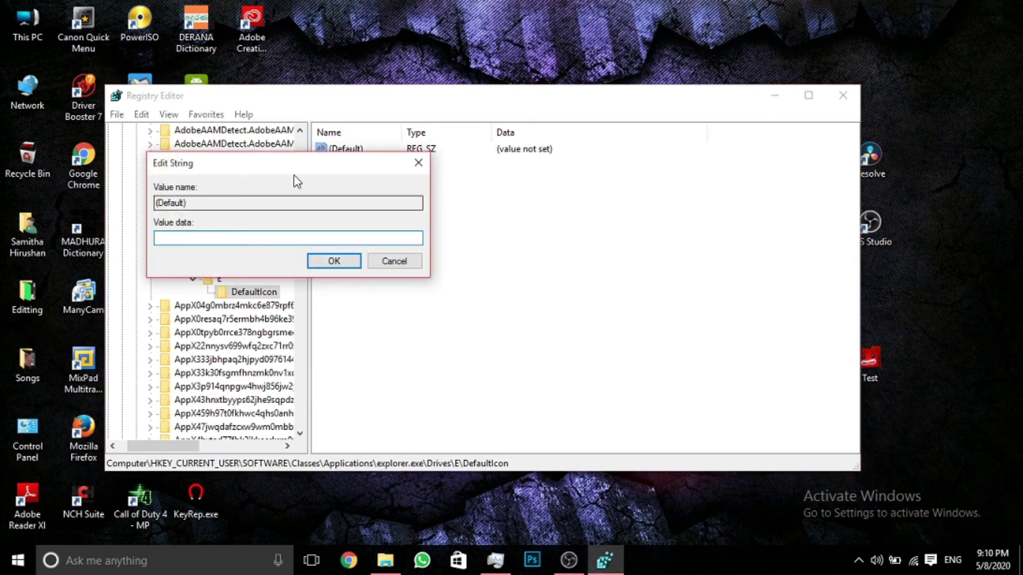
mouse_move(342, 165)
mouse_down()
mouse_move(351, 172)
mouse_move(324, 172)
mouse_move(331, 155)
mouse_up()
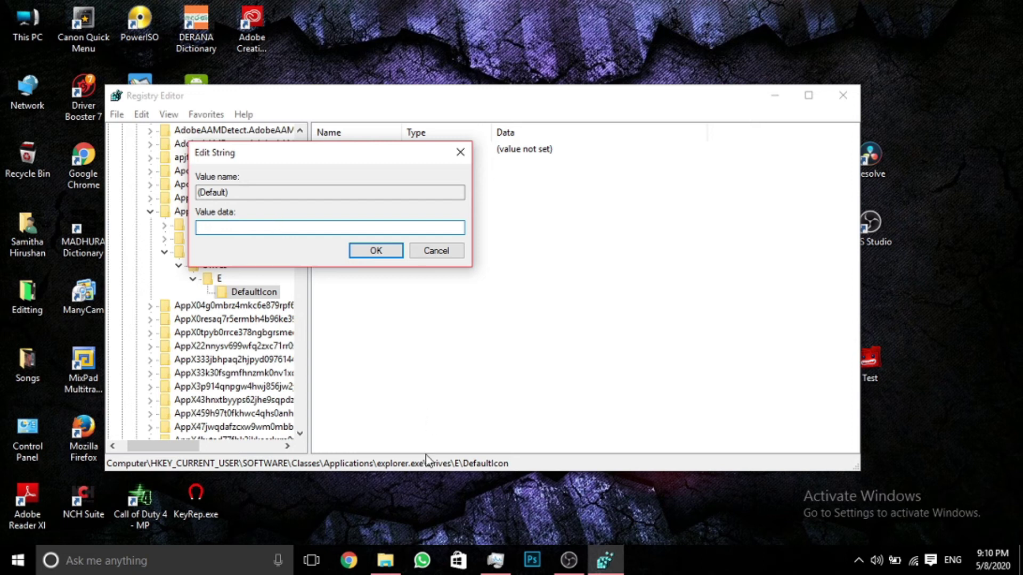
Step: Copy the path of the icons folder on Games (E:) from File Explorer and enter it as value data E:\icons\ in Registry Editor
click(386, 562)
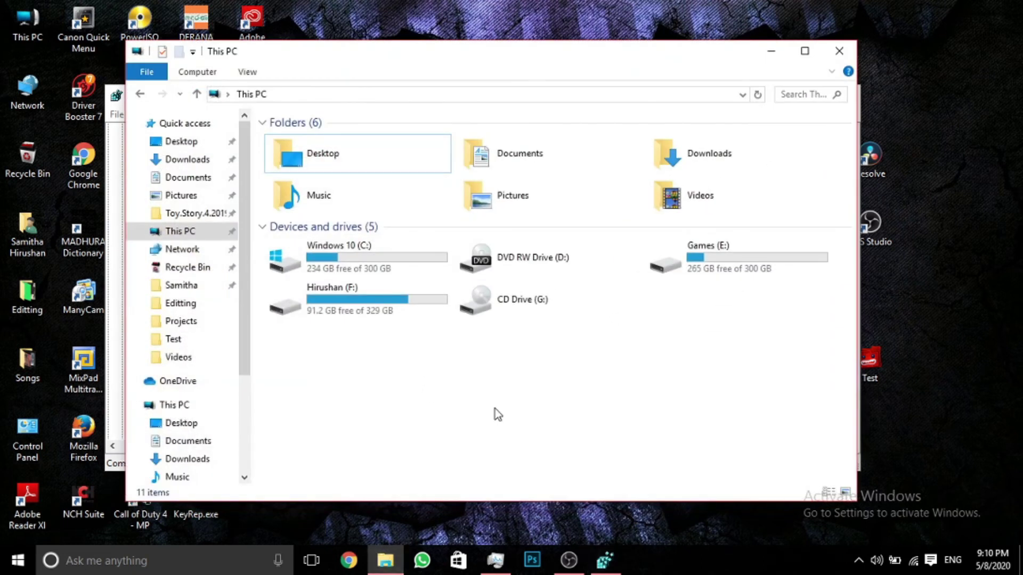
double_click(740, 260)
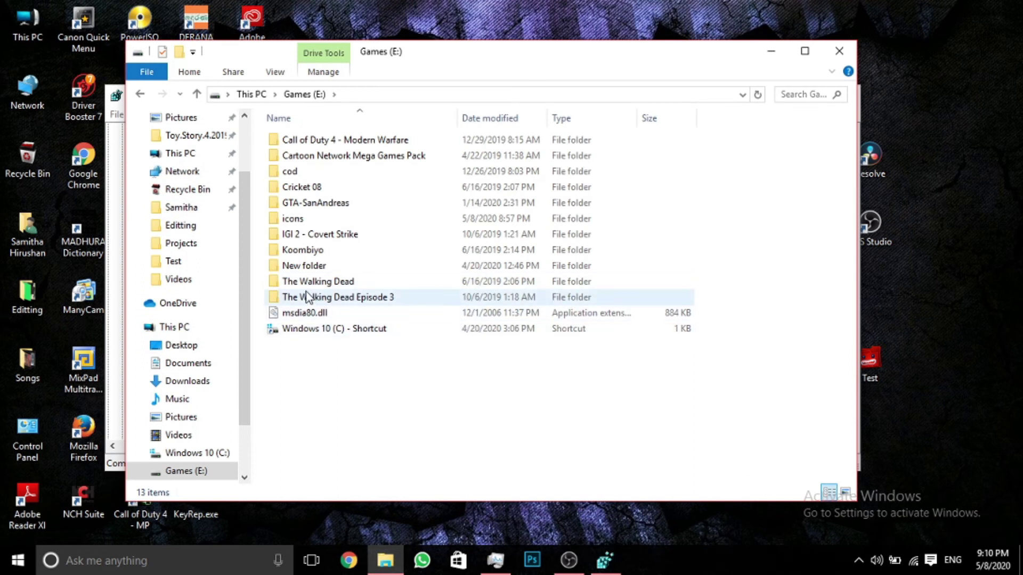
double_click(323, 219)
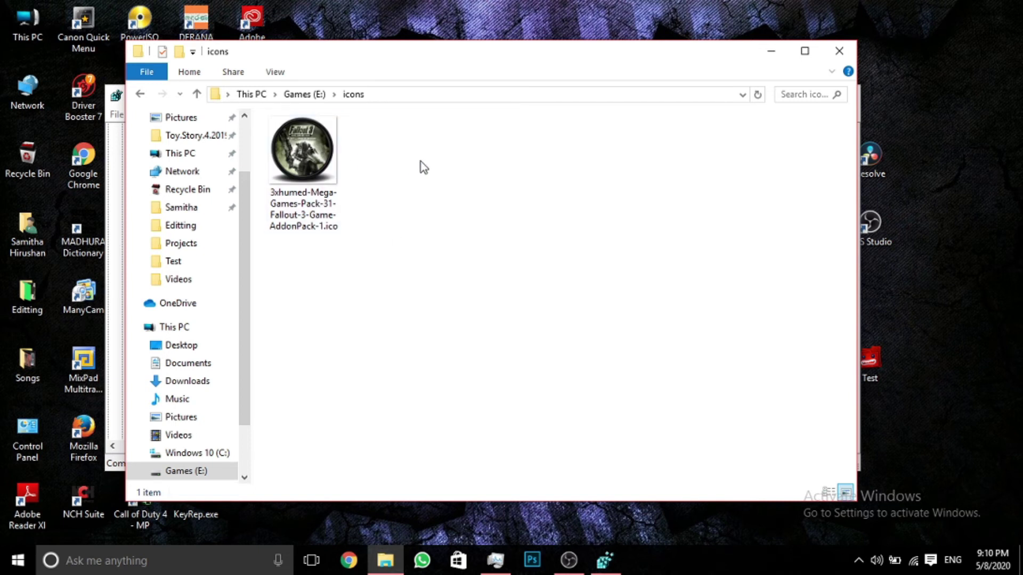
mouse_move(539, 59)
mouse_down()
mouse_move(504, 62)
mouse_move(536, 60)
mouse_up()
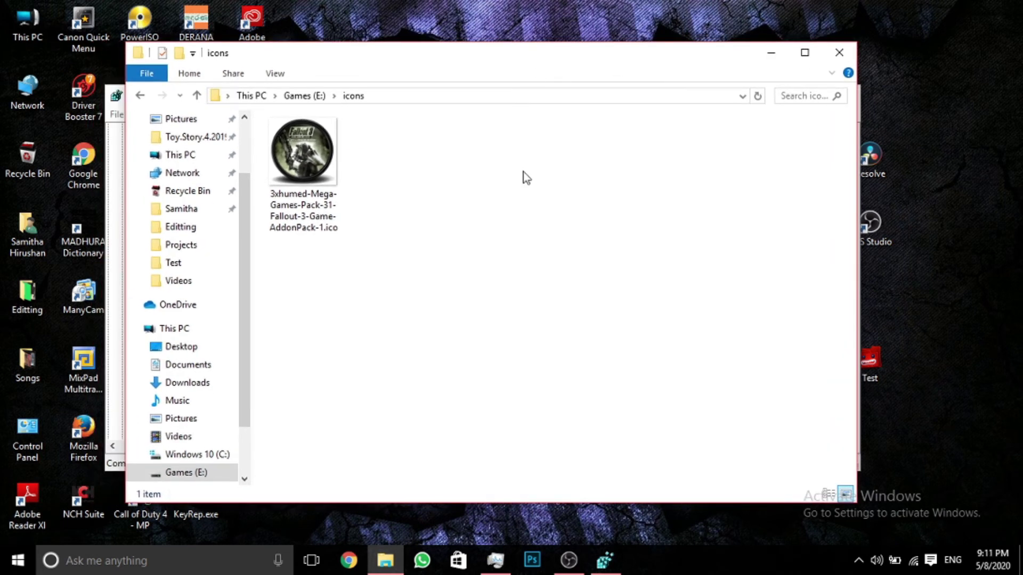
click(422, 94)
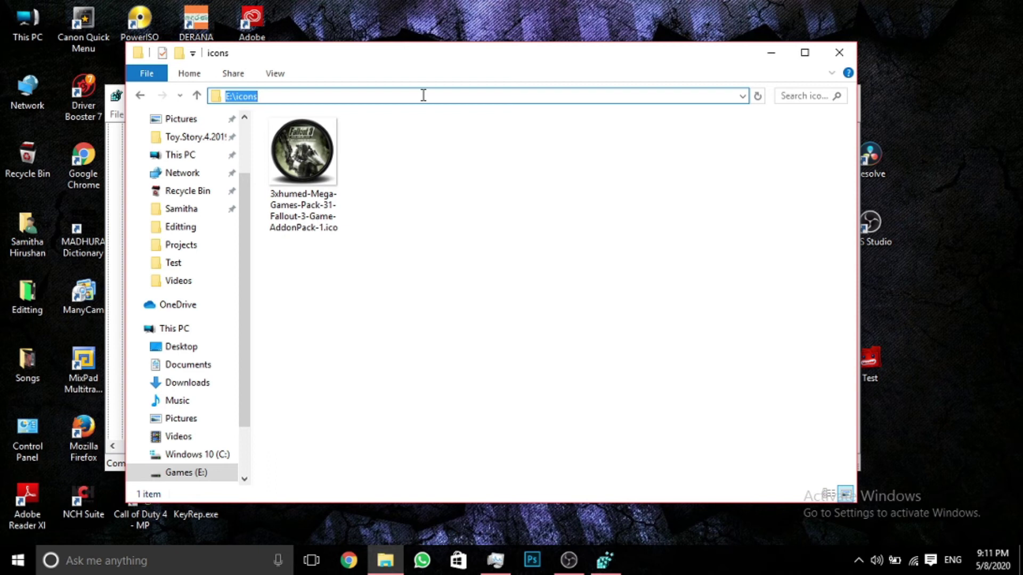
click(449, 159)
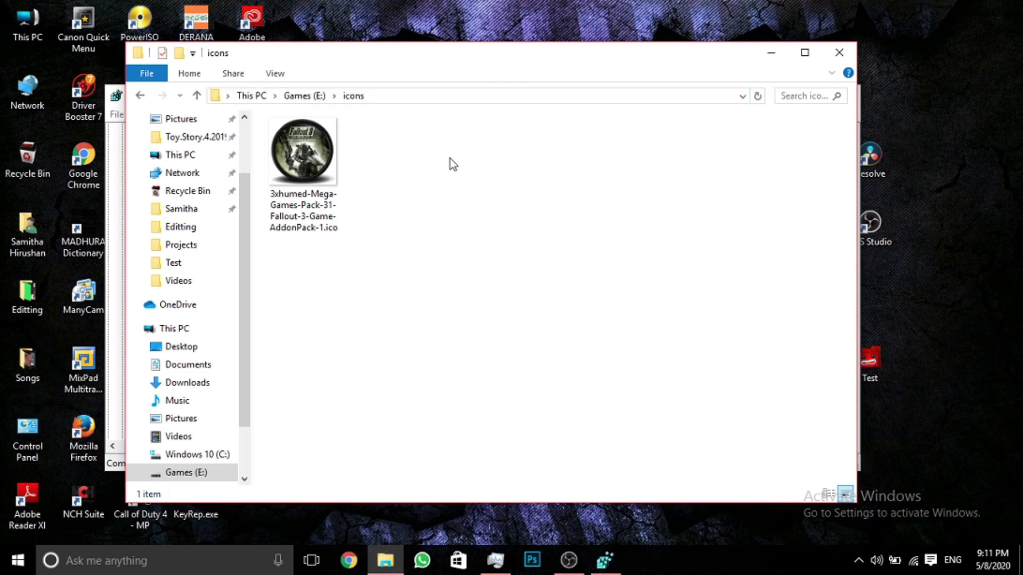
click(462, 96)
key(ctrl+c)
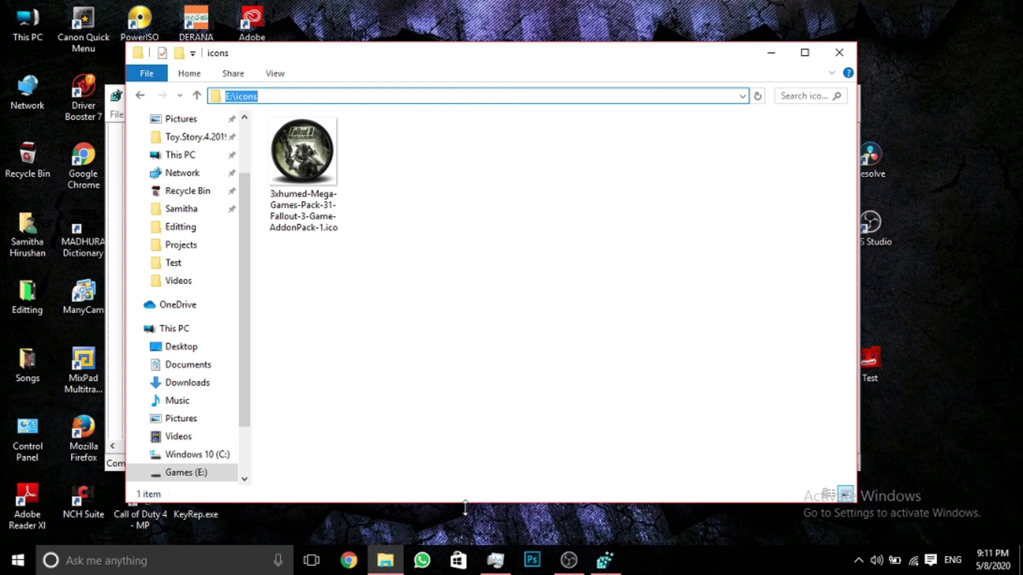
click(604, 561)
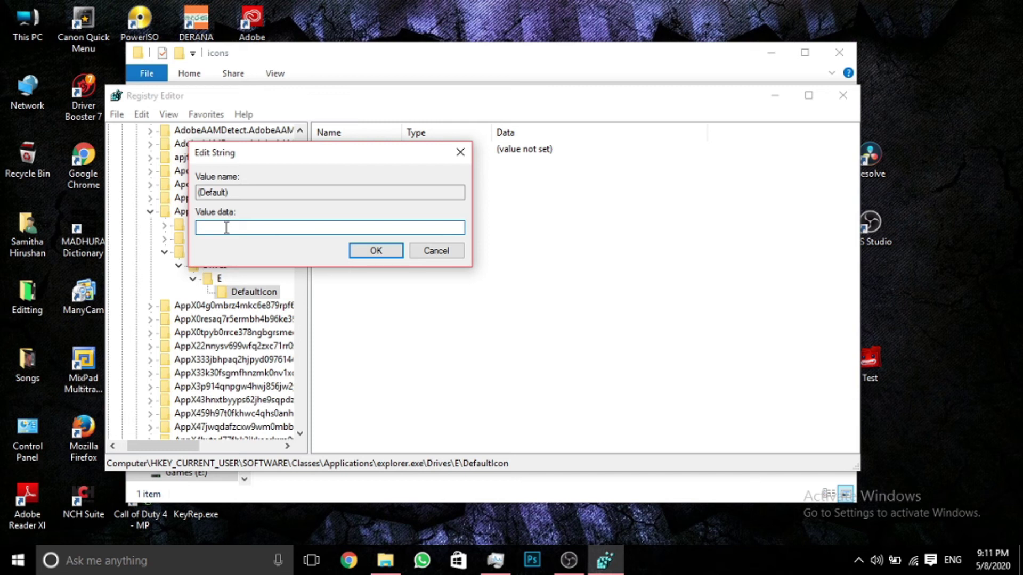
key(ctrl+v)
Step: Copy the icon's full file name from File Explorer, append 3xhumed-Mega-Games-Pack-31-Fallout-3-Game-AddonPack-1.ico to the value data in Registry Editor, and confirm
click(497, 500)
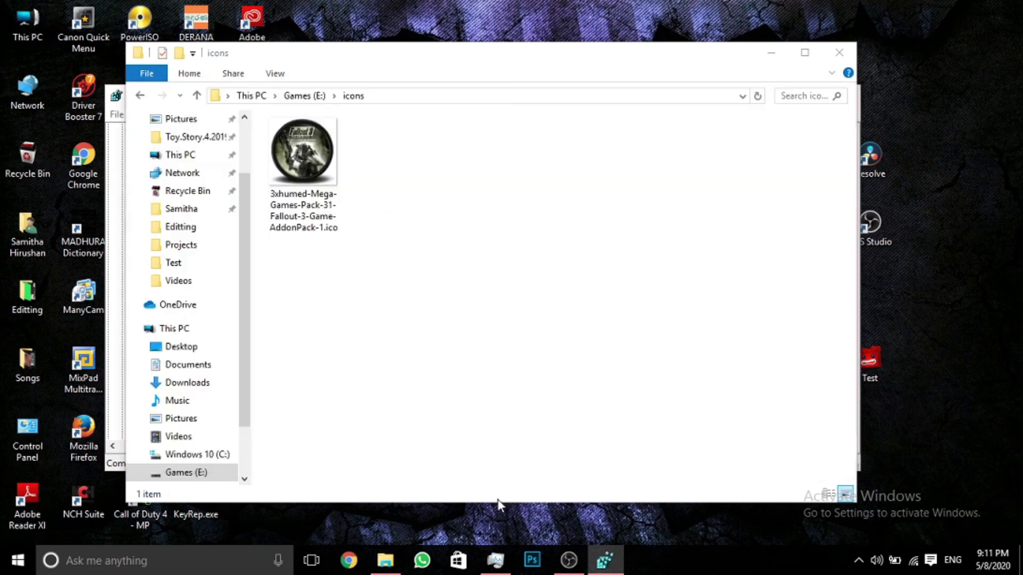
click(316, 208)
right_click(314, 208)
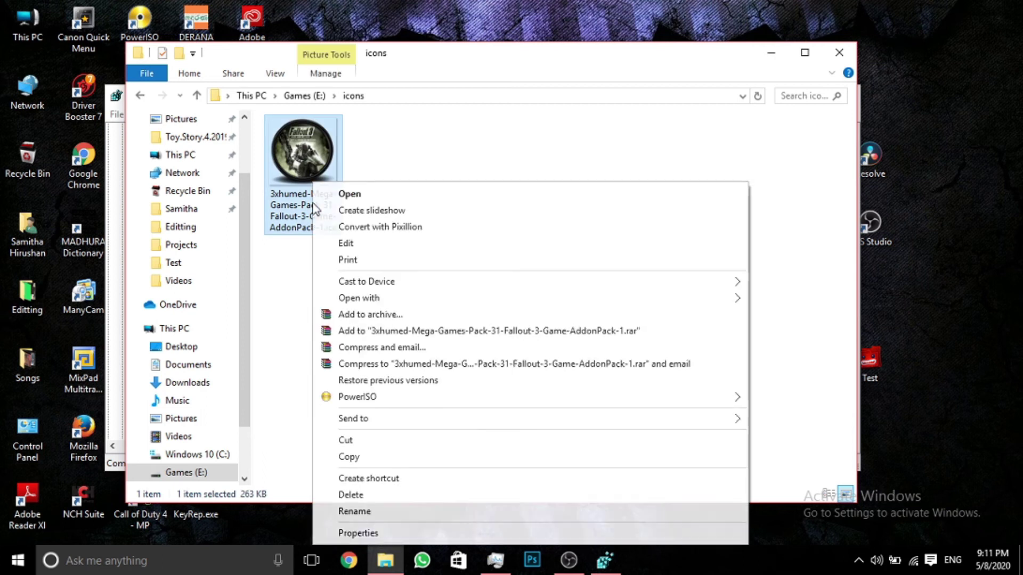
click(354, 511)
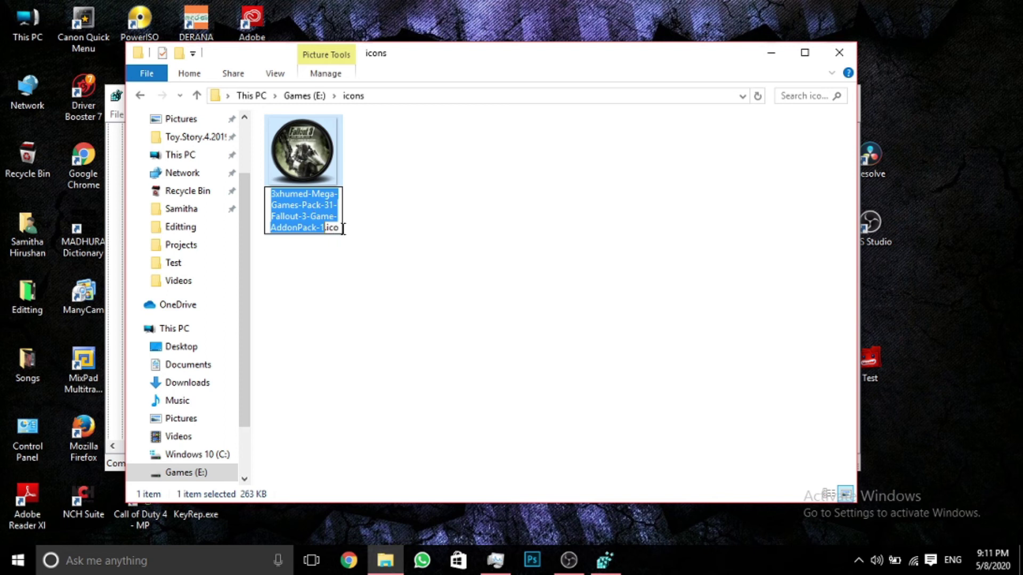
key(ctrl+a)
key(ctrl+c)
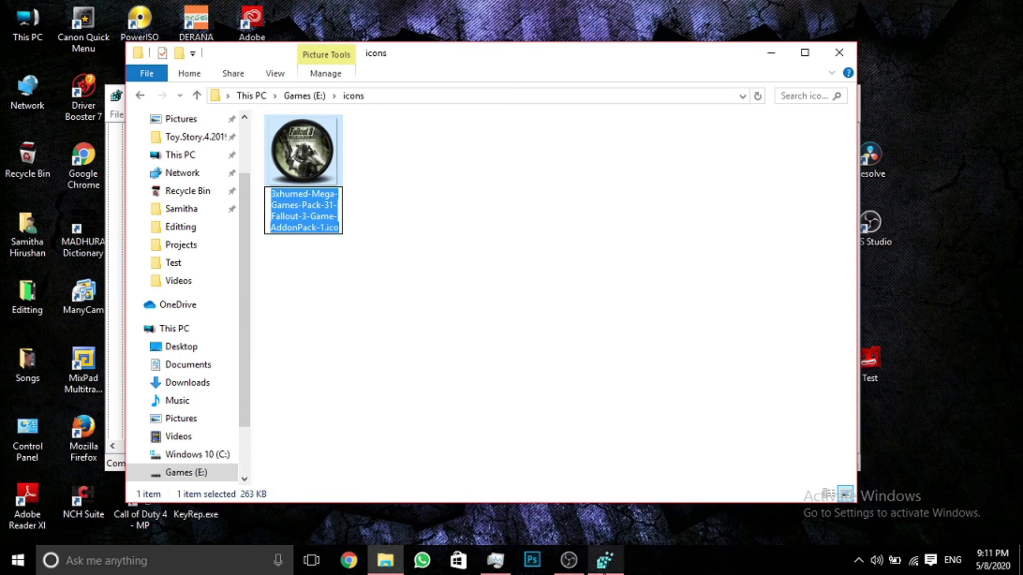
click(604, 560)
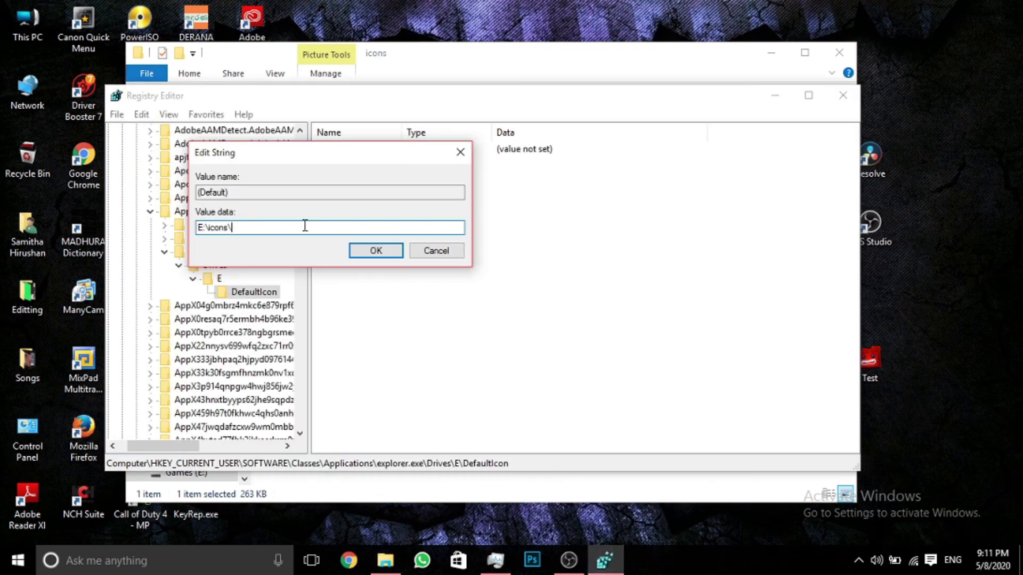
key(ctrl+v)
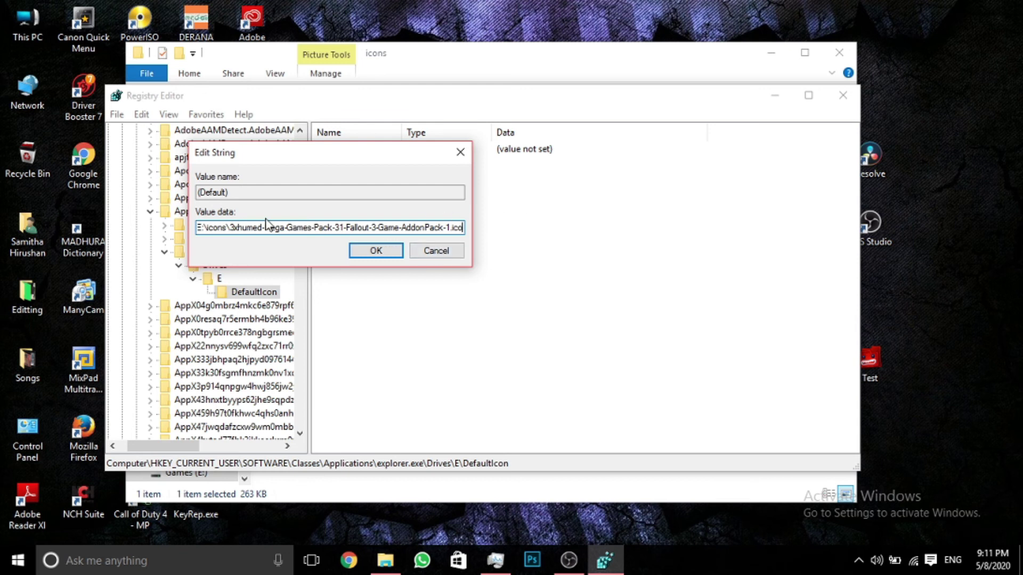
click(227, 229)
drag(450, 226, 470, 230)
click(388, 248)
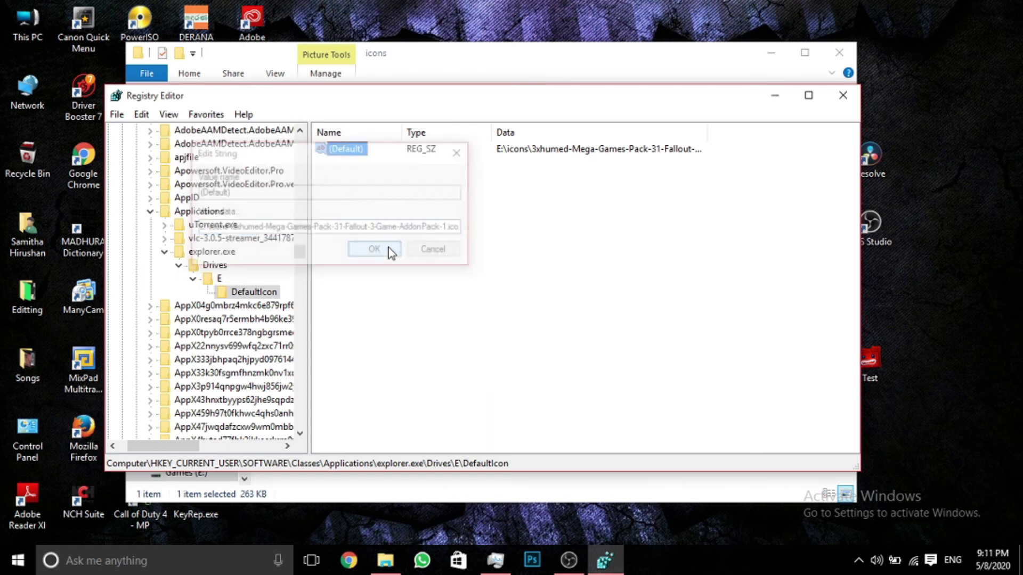
Step: Refresh the desktop and This PC in a new File Explorer window to check the Games (E:) drive icon, then close the window
right_click(975, 215)
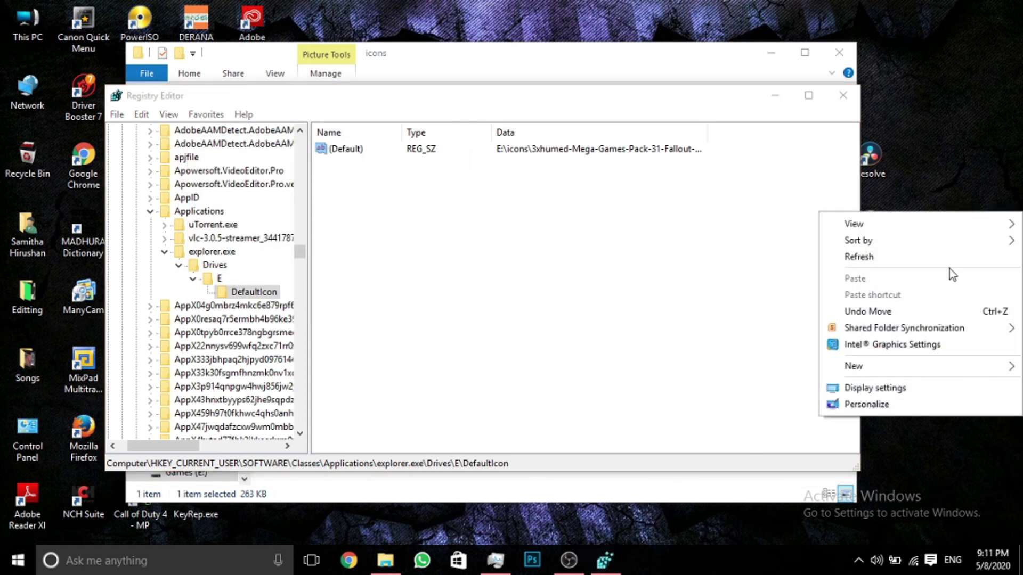
click(980, 258)
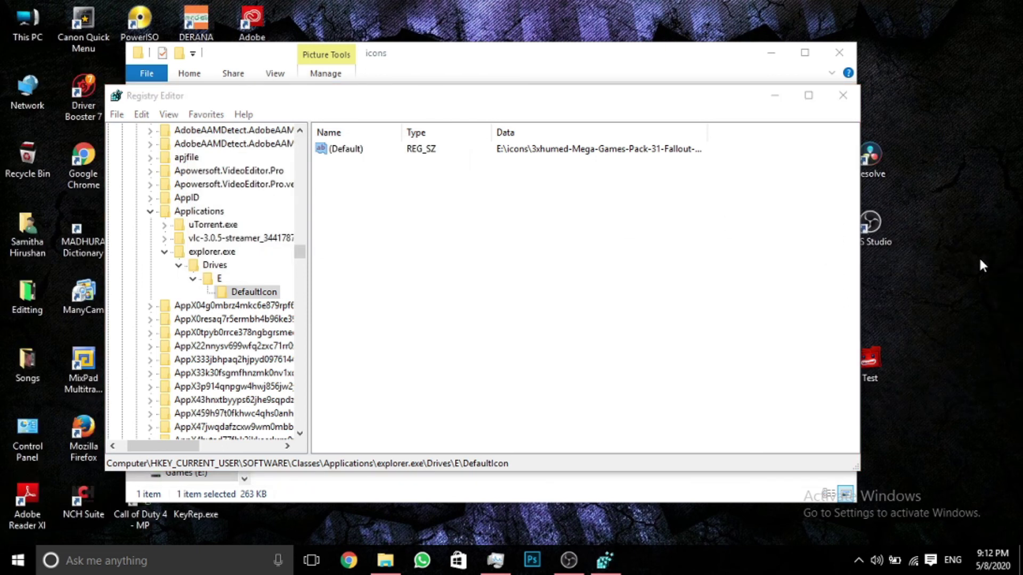
key(super+e)
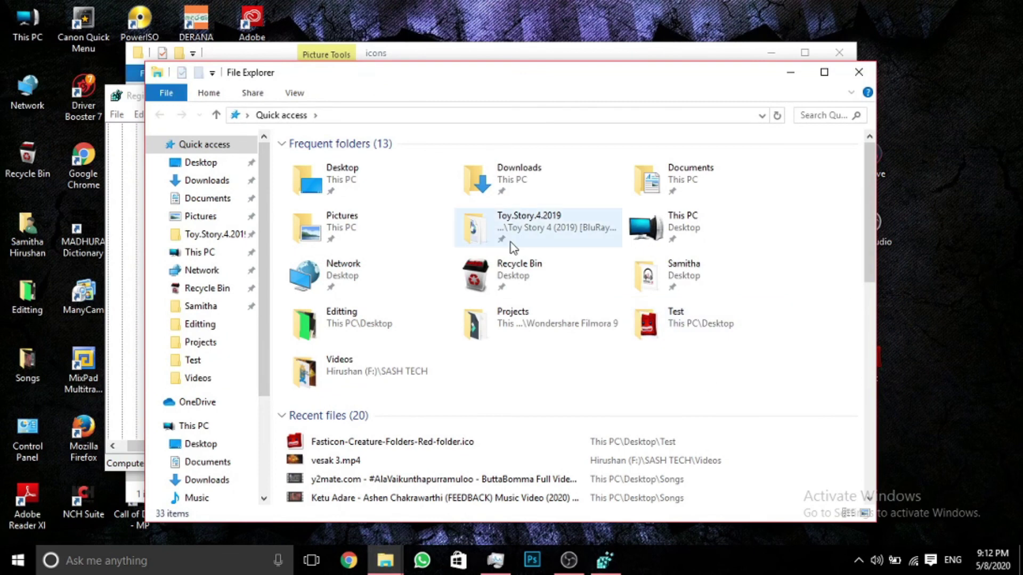
click(233, 428)
right_click(599, 354)
click(637, 411)
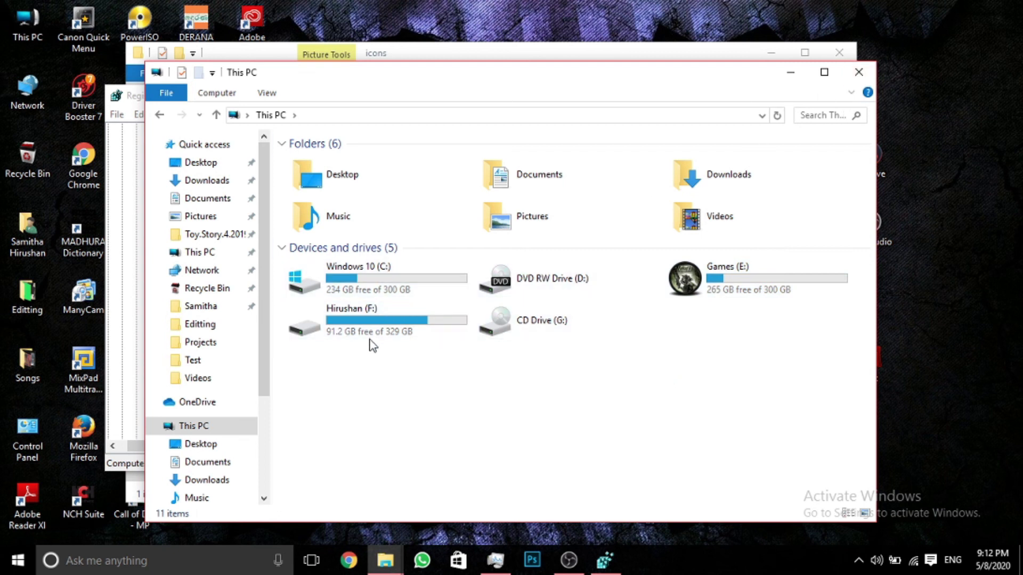
click(858, 72)
Step: Create another subkey named C under the Drives key in Registry Editor
drag(251, 309, 202, 272)
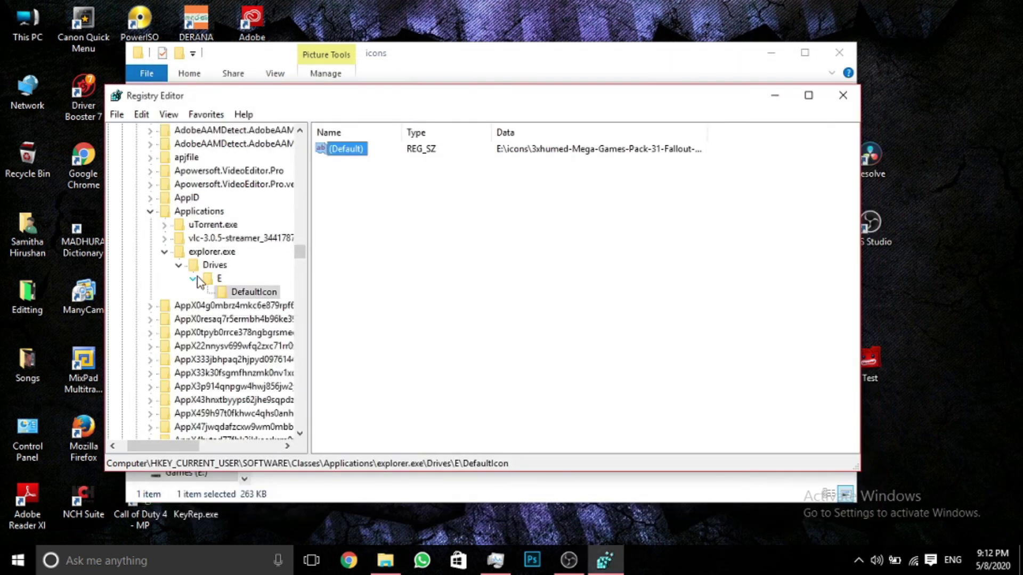
click(201, 268)
right_click(201, 271)
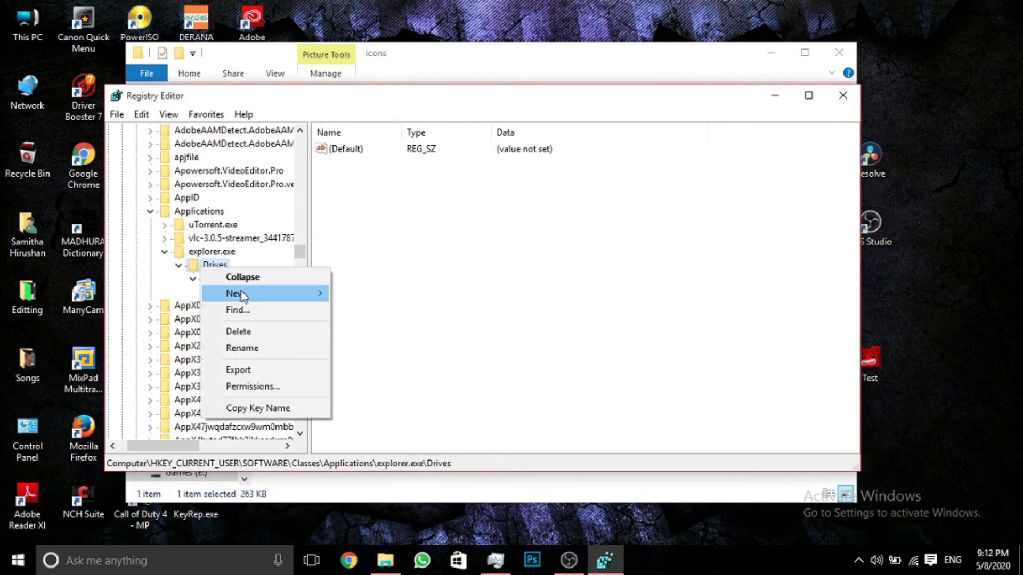
mouse_move(243, 293)
click(348, 296)
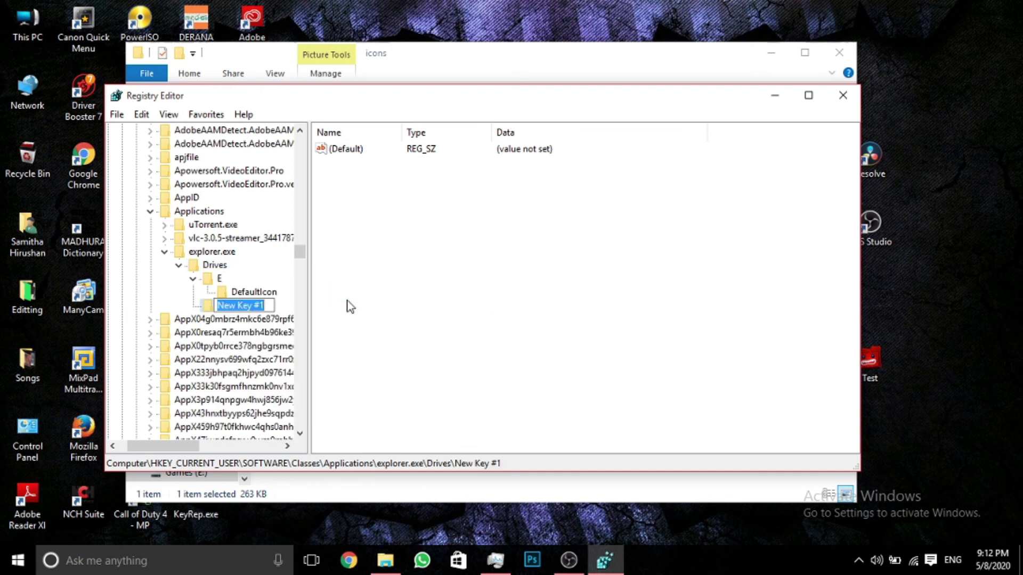
text(C)
key(Return)
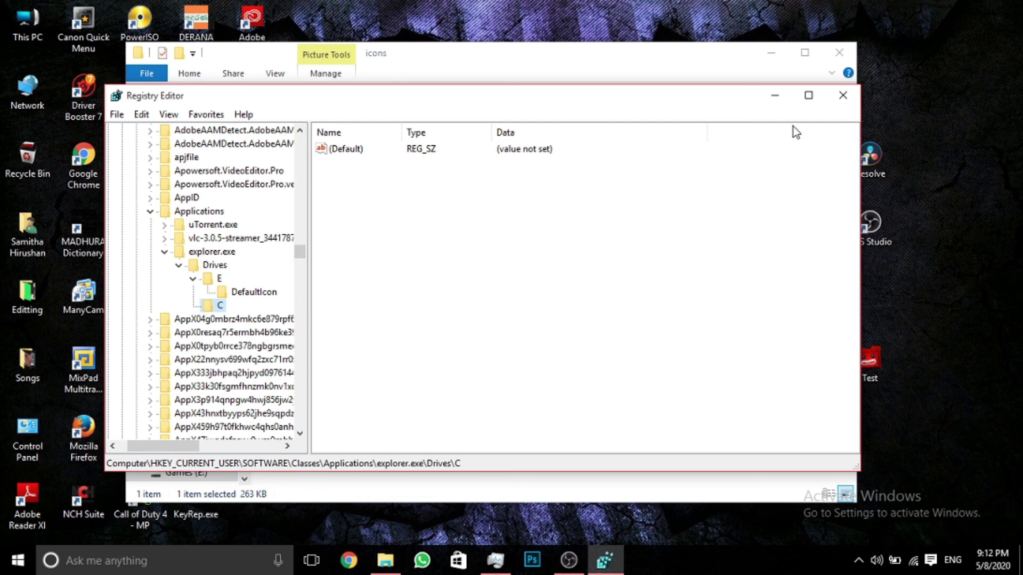
Step: Minimize Registry Editor and view the drive icons in This PC
click(774, 97)
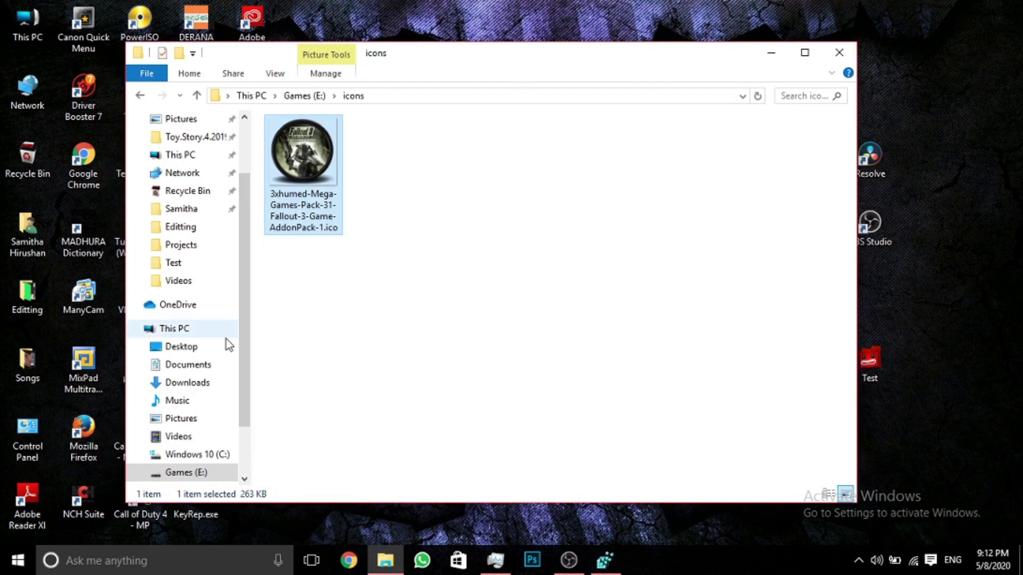
click(192, 331)
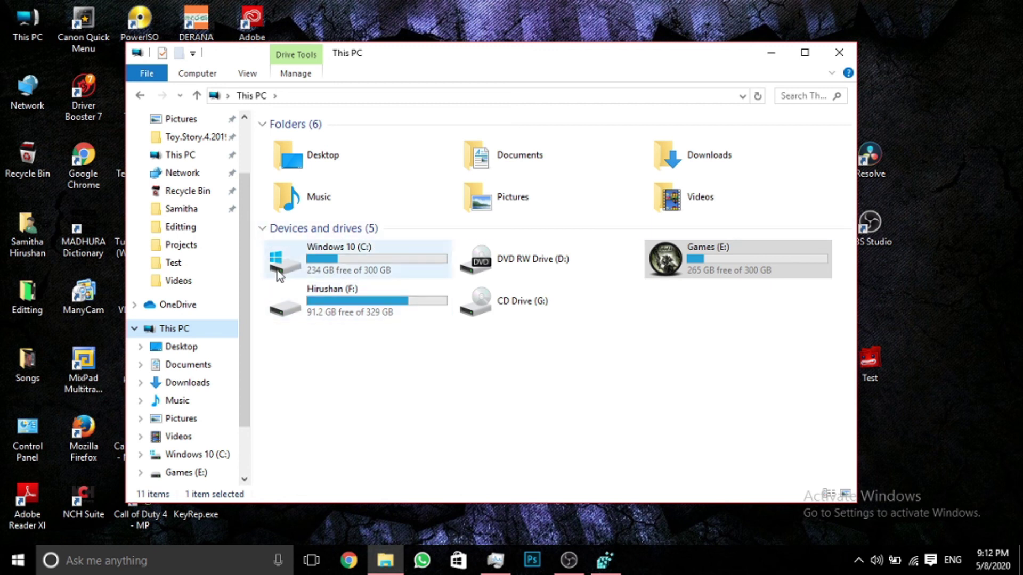
click(314, 373)
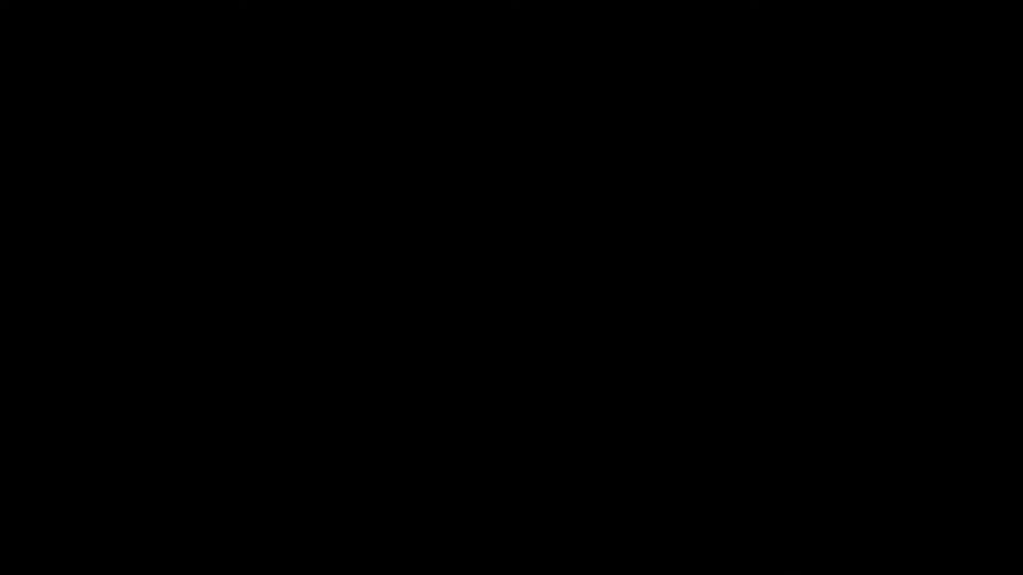